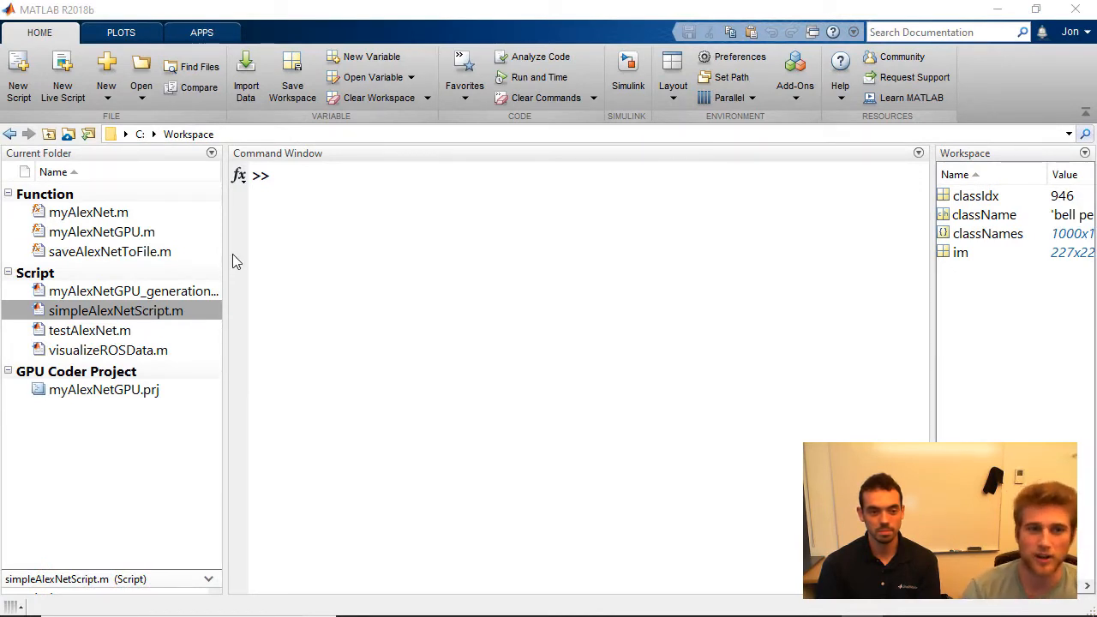
Step: Run the first section of simpleAlexNetScript.m to load AlexNet and review its 25-layer analysis
{"action": "double_click", "coordinate": [98, 311]}
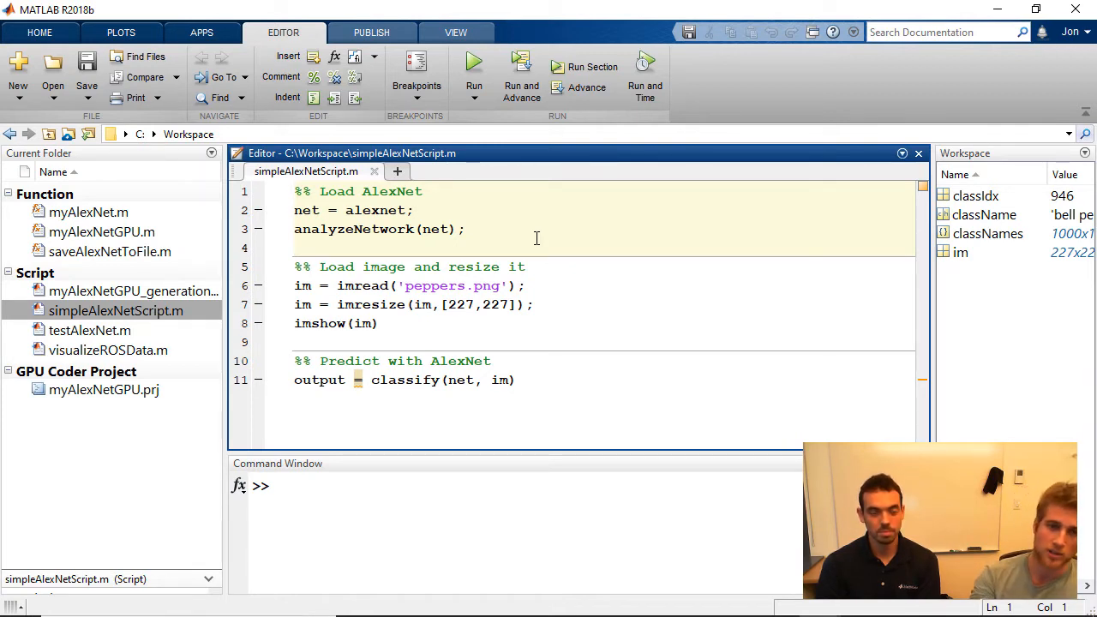
{"action": "left_click", "coordinate": [566, 71]}
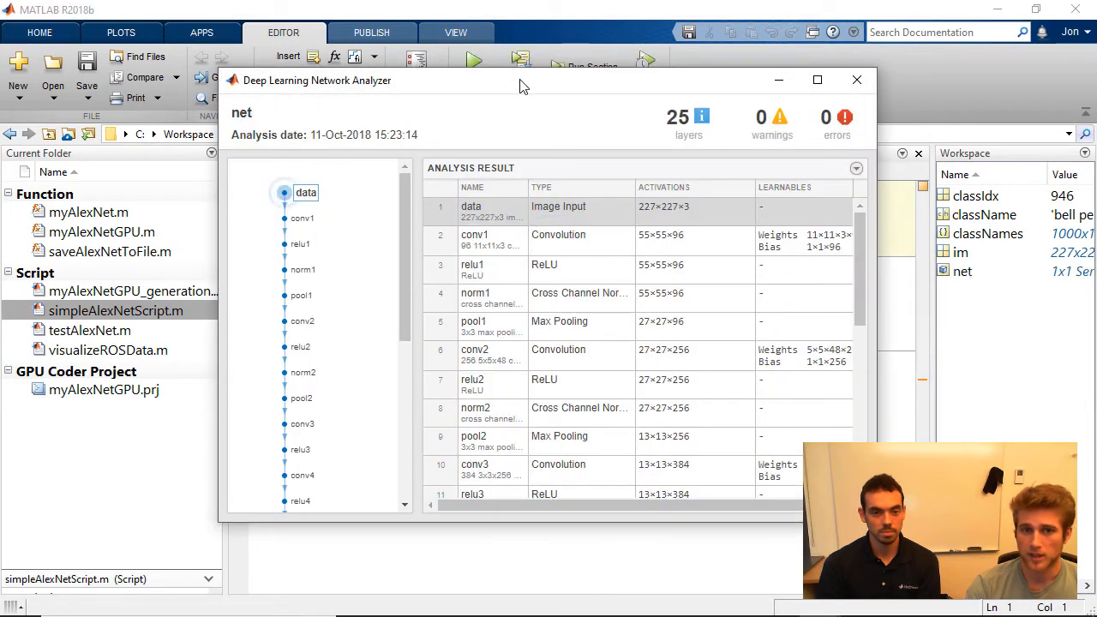
{"action": "left_click_drag", "start_coordinate": [523, 86], "coordinate": [382, 72]}
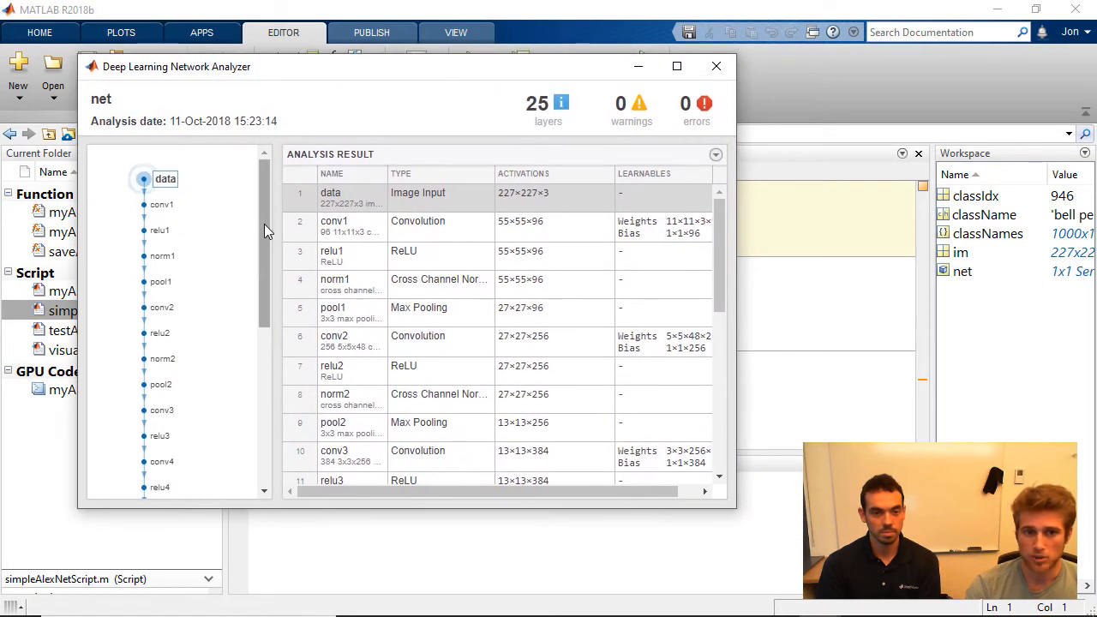
{"action": "mouse_move", "coordinate": [264, 224]}
{"action": "left_mouse_down"}
{"action": "mouse_move", "coordinate": [257, 382]}
{"action": "mouse_move", "coordinate": [262, 172]}
{"action": "left_mouse_up"}
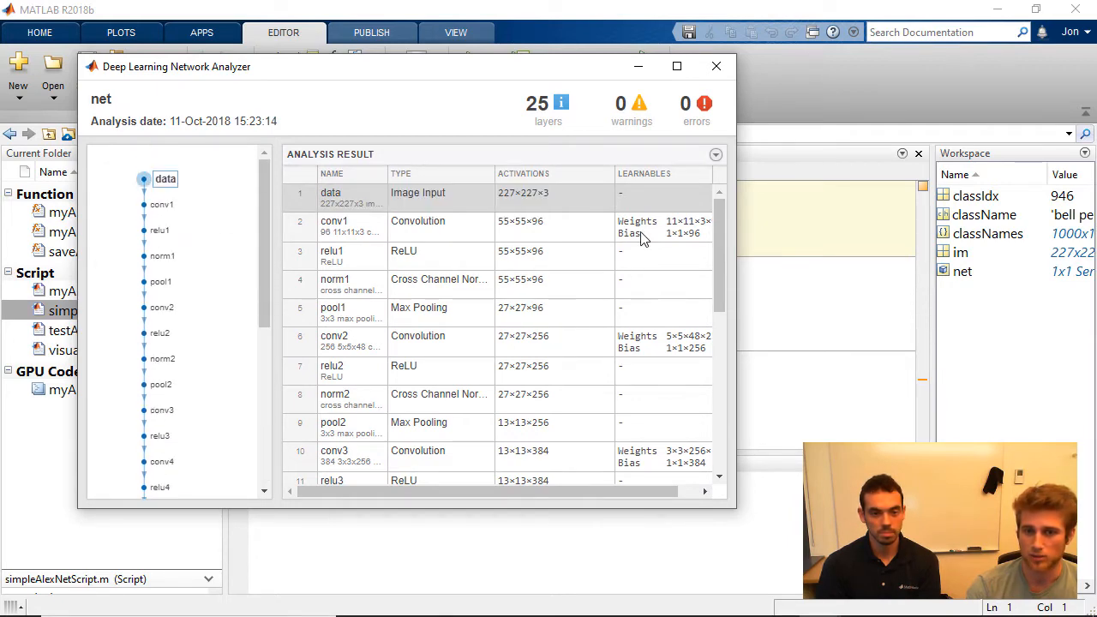
{"action": "left_click", "coordinate": [716, 66]}
{"action": "left_click", "coordinate": [629, 278]}
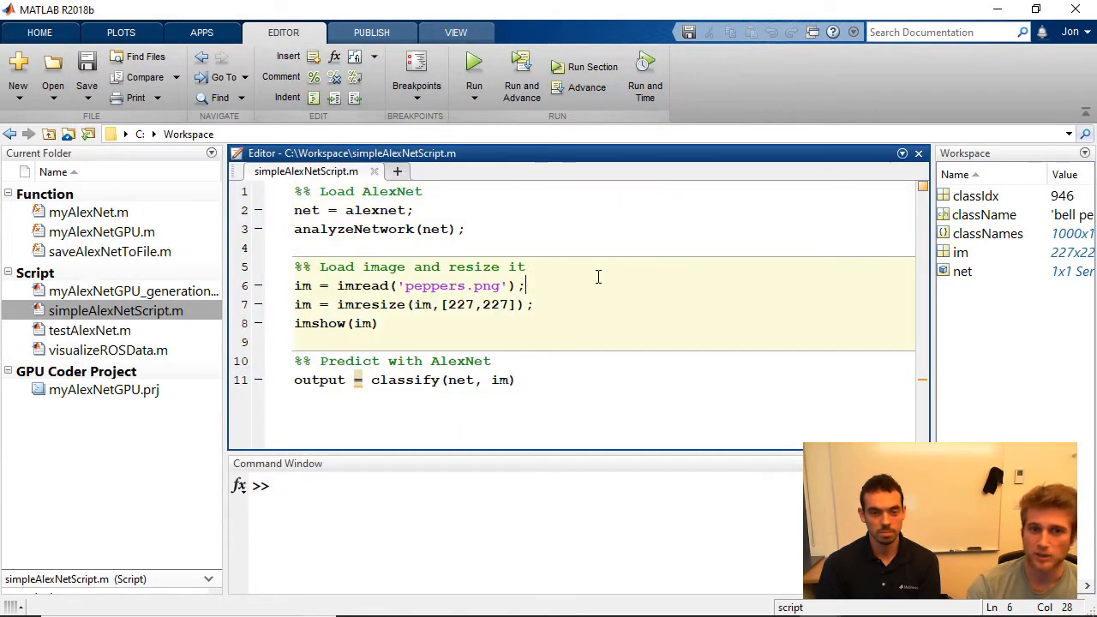
Step: Load and display the peppers image, then dismiss Figure 1
{"action": "left_click", "coordinate": [592, 66]}
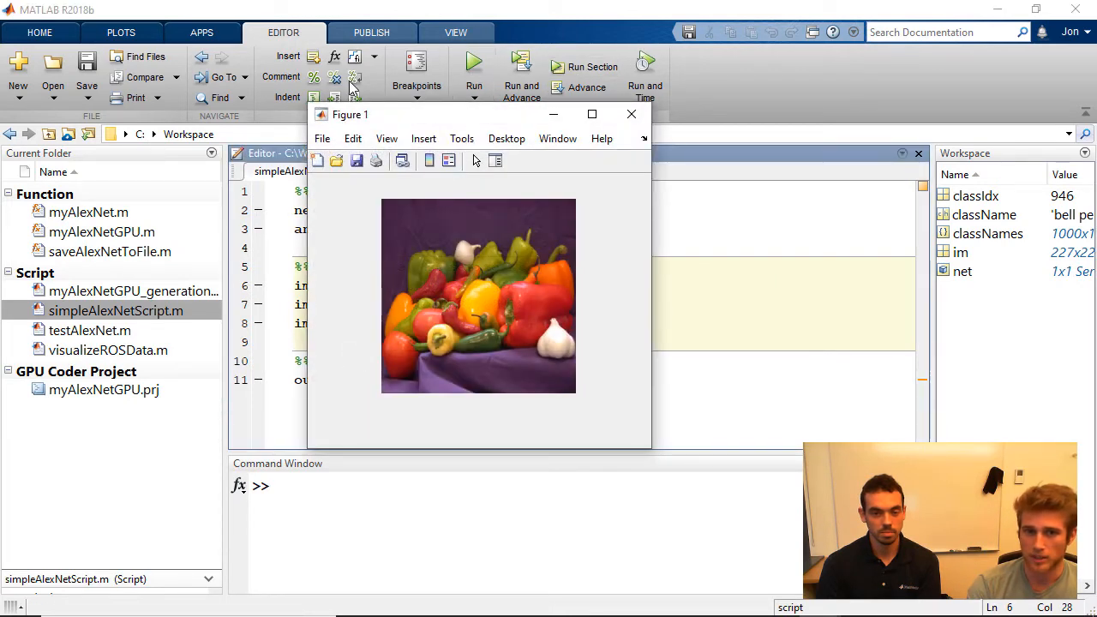
{"action": "left_click_drag", "start_coordinate": [474, 114], "coordinate": [245, 44]}
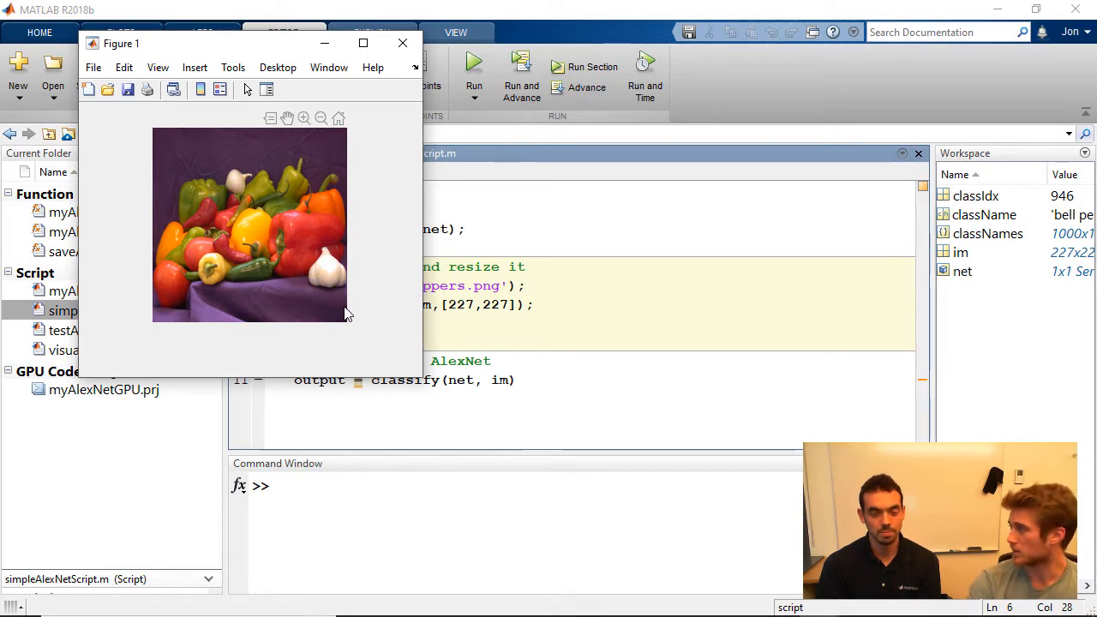
{"action": "left_click", "coordinate": [405, 41]}
{"action": "left_click", "coordinate": [581, 366]}
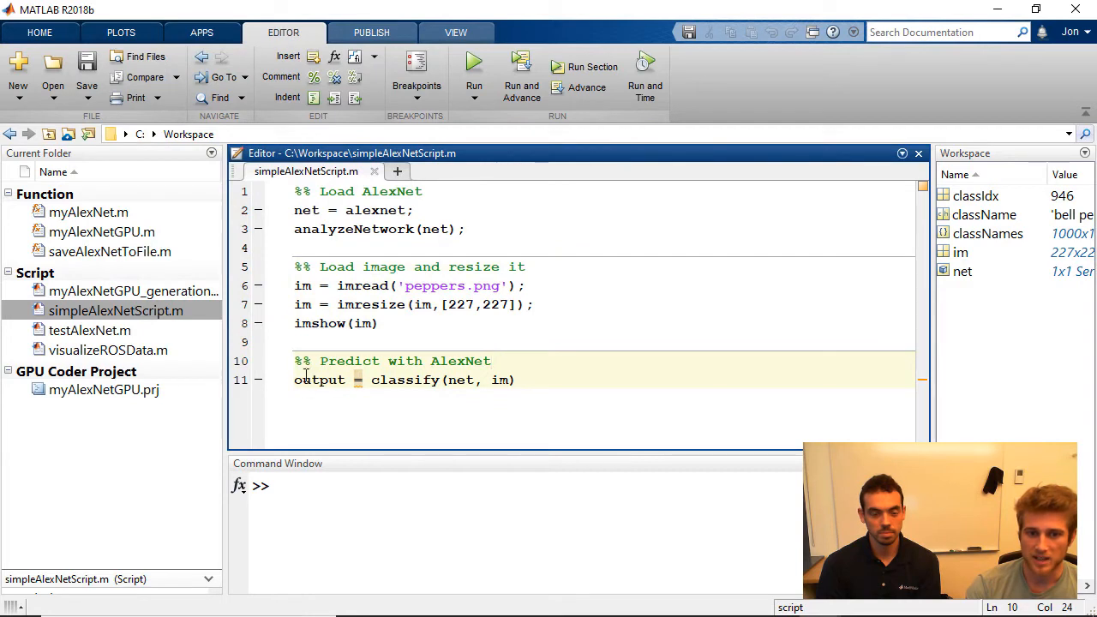
Step: Classify the image with AlexNet's predict section, yielding the label bell pepper
{"action": "left_click", "coordinate": [500, 379]}
{"action": "left_click", "coordinate": [460, 380]}
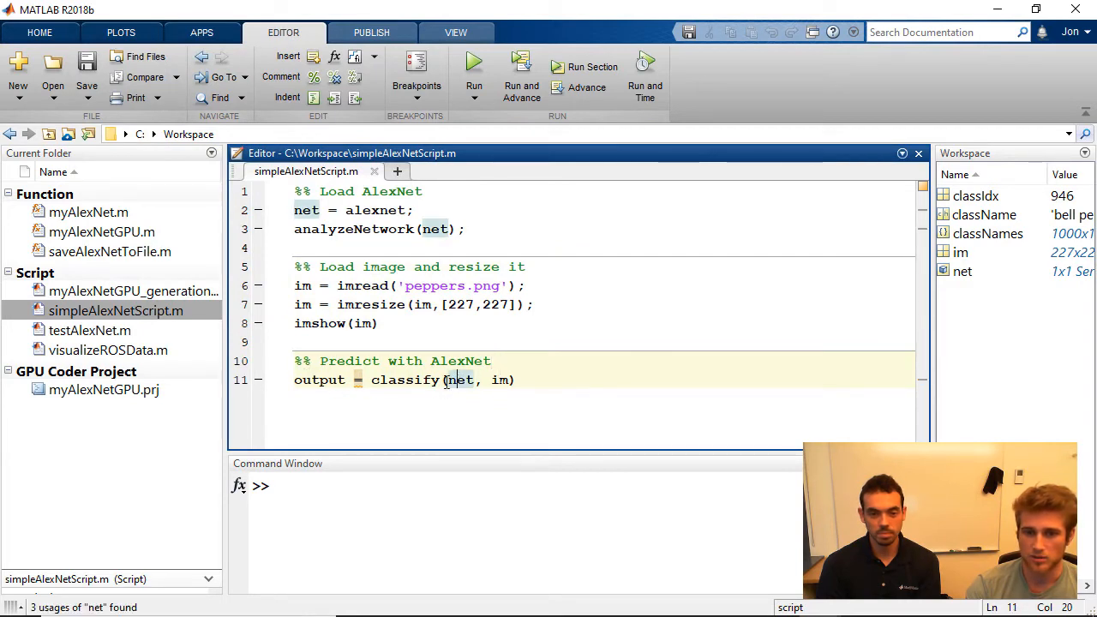
{"action": "left_click", "coordinate": [579, 70]}
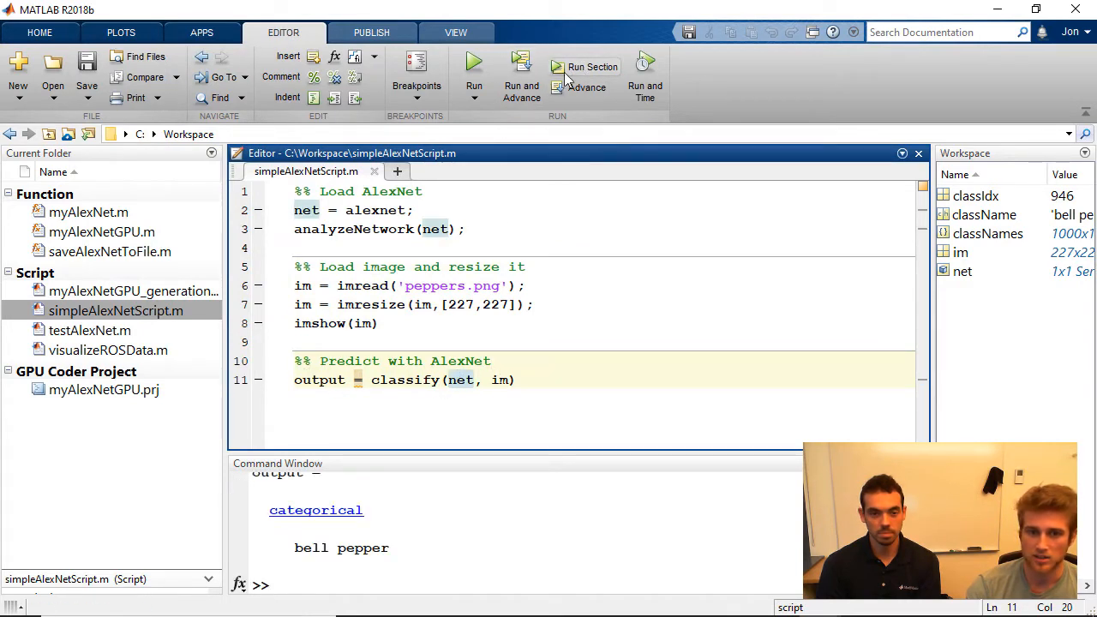
{"action": "left_click", "coordinate": [412, 497]}
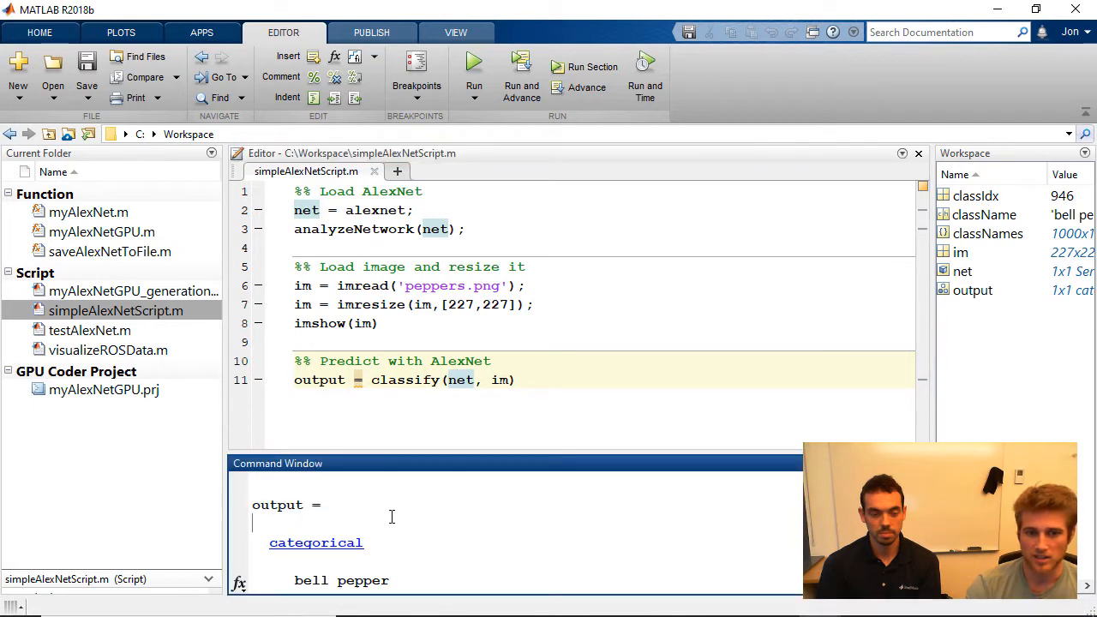
{"action": "left_click_drag", "start_coordinate": [294, 548], "coordinate": [396, 548]}
{"action": "left_click", "coordinate": [512, 544]}
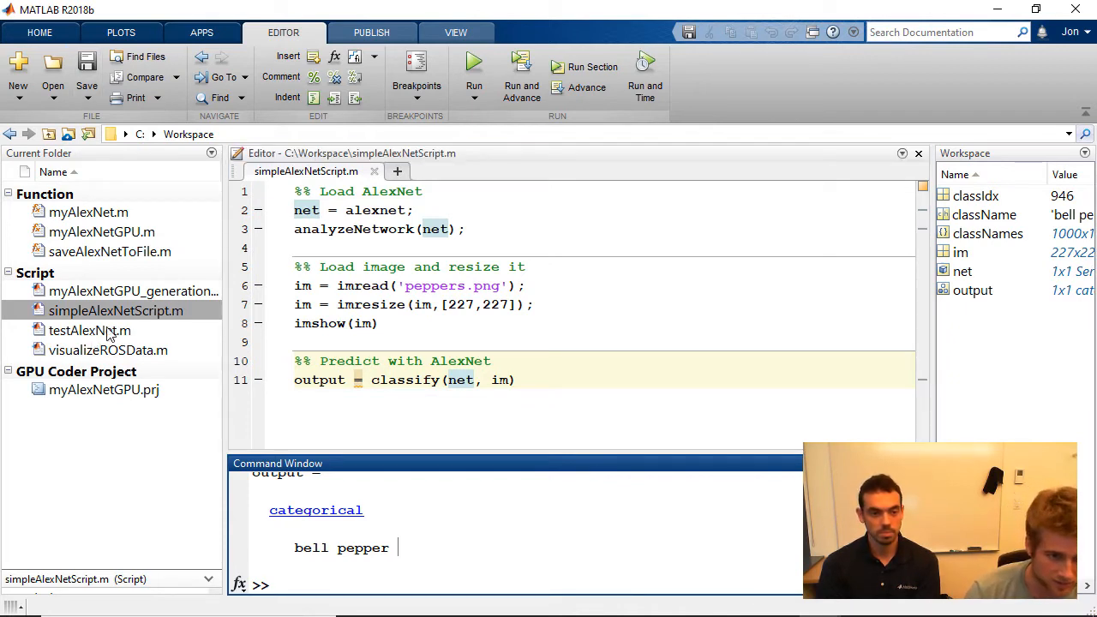
Step: Review myAlexNetGPU.m, which loads alexnet.mat via coder.loadDeepLearningNetwork and returns the class index
{"action": "double_click", "coordinate": [96, 233]}
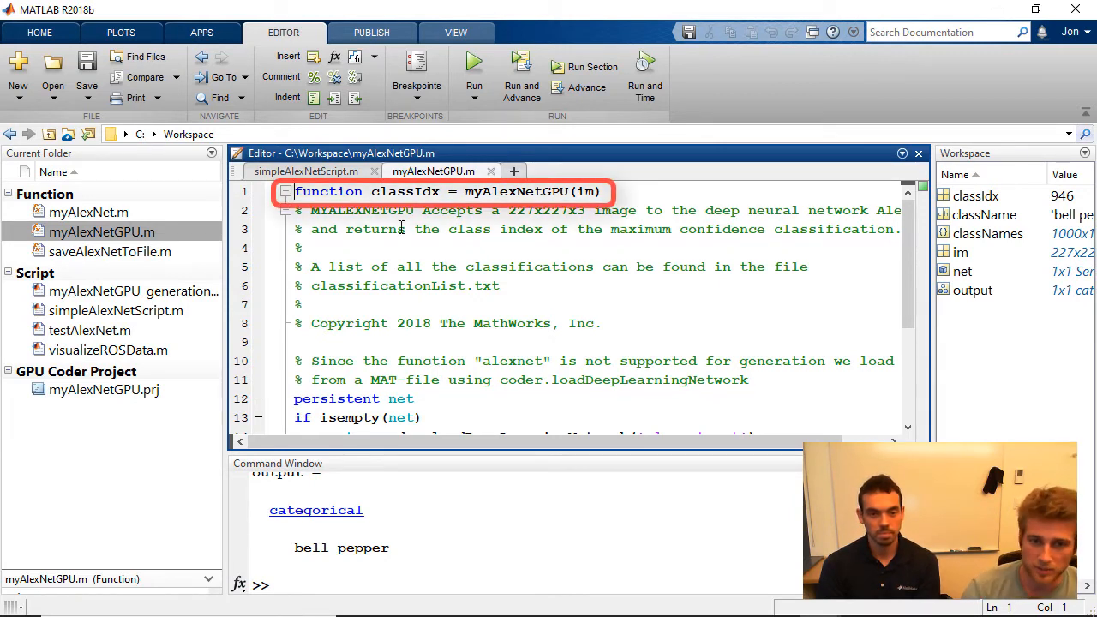
{"action": "left_click", "coordinate": [511, 191]}
{"action": "left_click", "coordinate": [481, 266]}
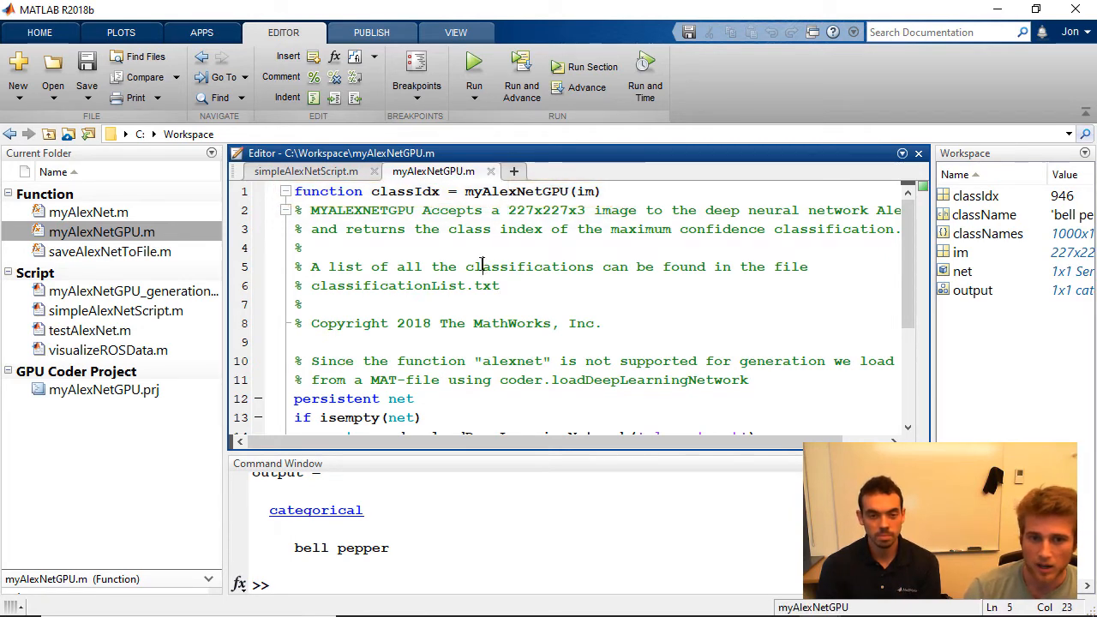
{"action": "scroll", "coordinate": [514, 257], "scroll_direction": "down", "scroll_amount": 2}
{"action": "scroll", "coordinate": [550, 296], "scroll_direction": "up", "scroll_amount": 3}
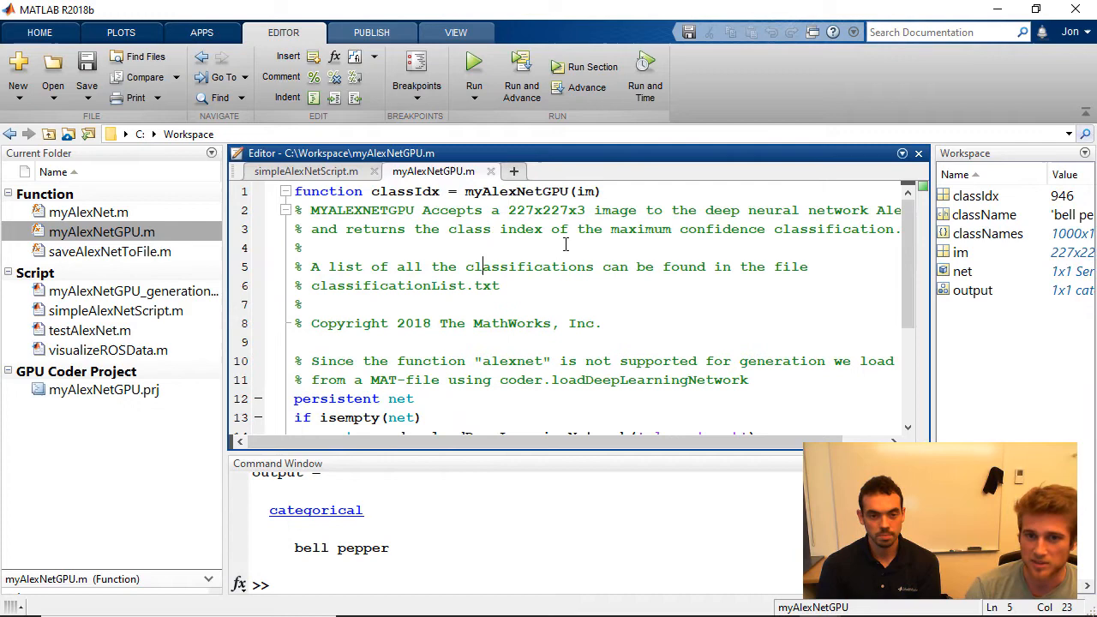
{"action": "scroll", "coordinate": [527, 254], "scroll_direction": "down", "scroll_amount": 1}
{"action": "scroll", "coordinate": [527, 255], "scroll_direction": "up", "scroll_amount": 2}
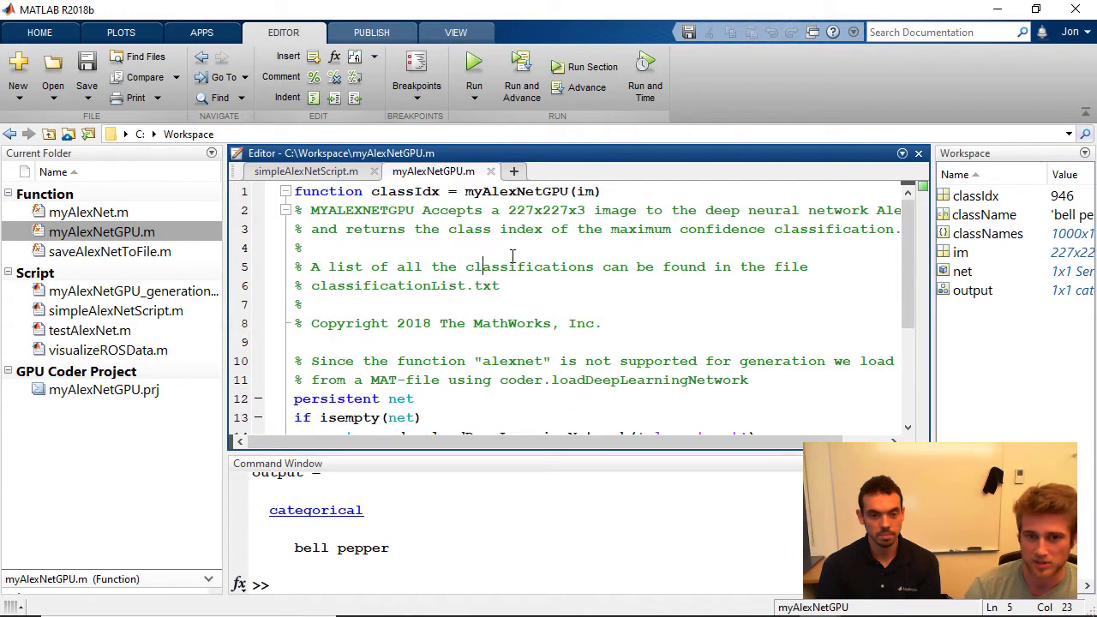
{"action": "double_click", "coordinate": [586, 191]}
{"action": "scroll", "coordinate": [487, 292], "scroll_direction": "down", "scroll_amount": 3}
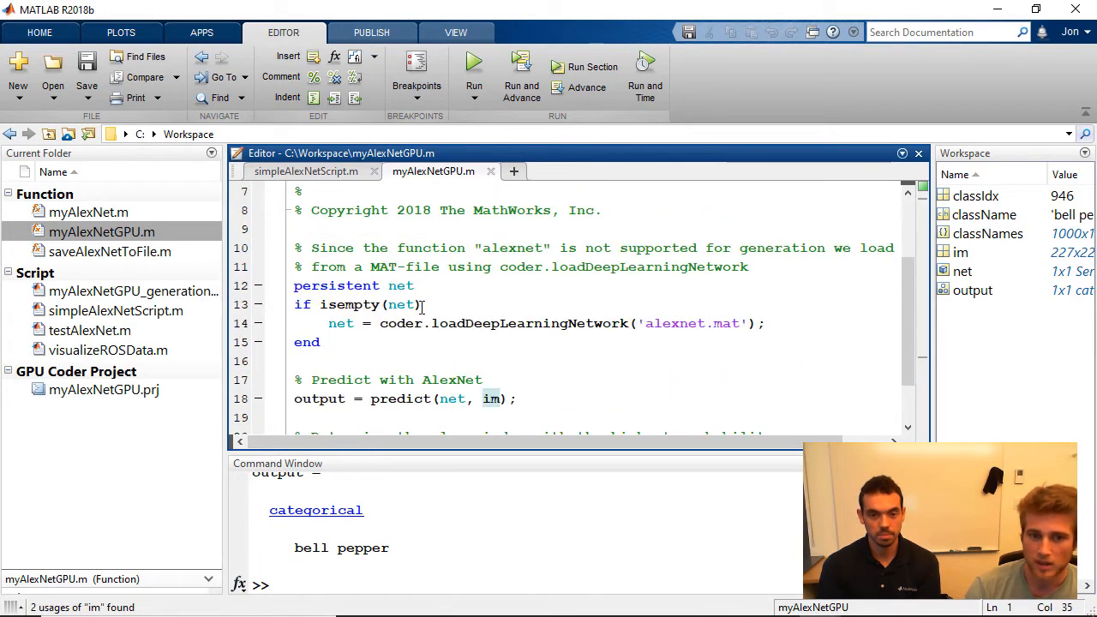
{"action": "scroll", "coordinate": [412, 292], "scroll_direction": "down", "scroll_amount": 1}
{"action": "left_click", "coordinate": [343, 266]}
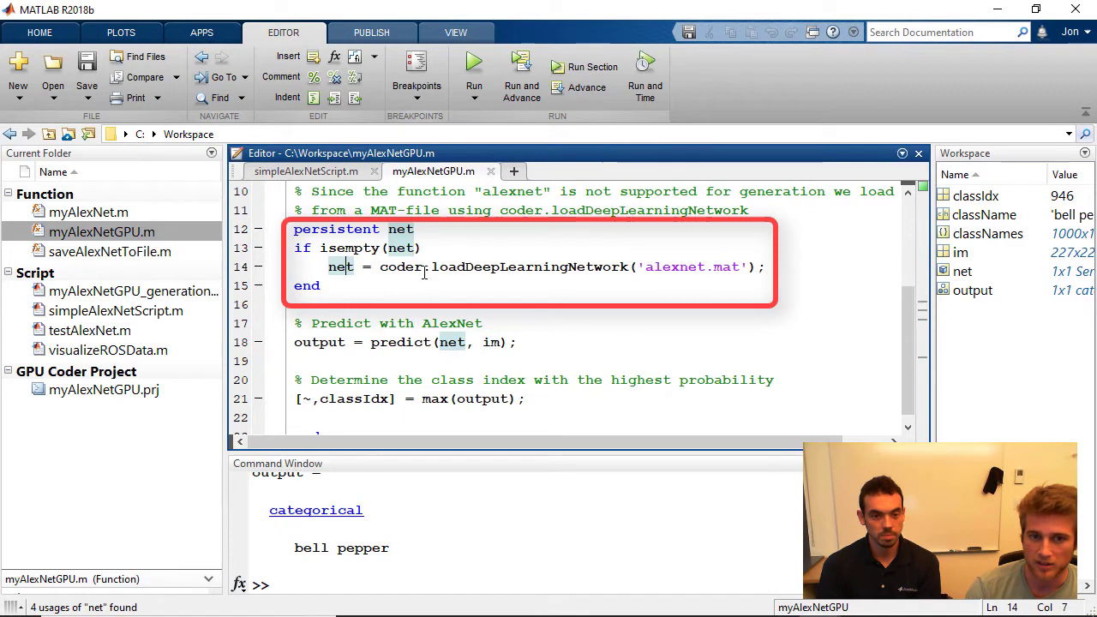
{"action": "left_click", "coordinate": [484, 266]}
{"action": "left_click", "coordinate": [537, 264]}
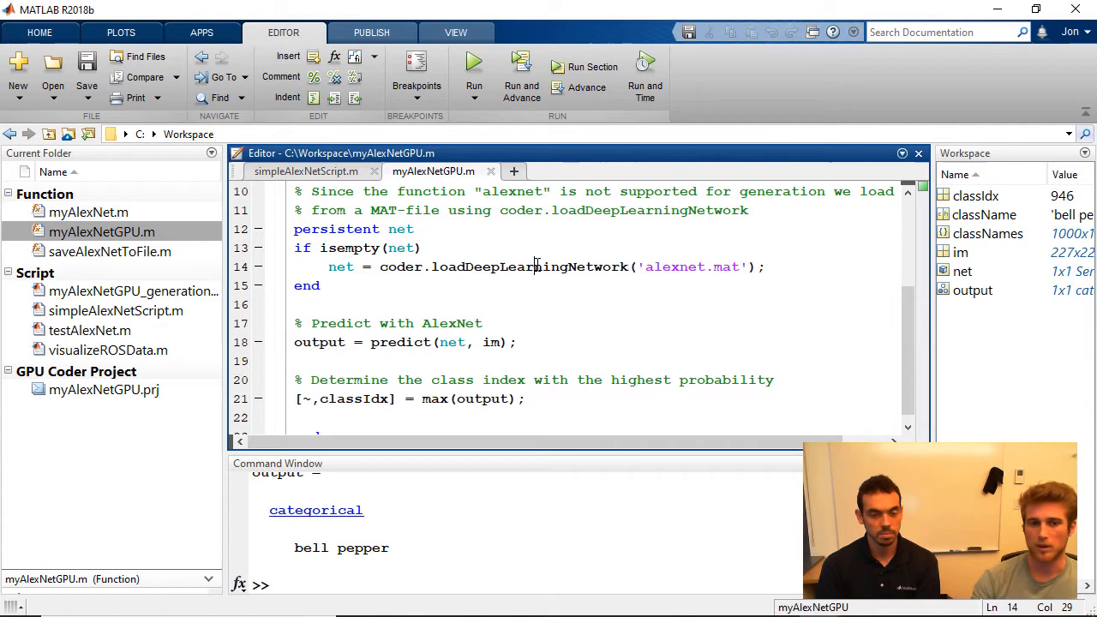
Step: Revisit the alexnet call and uses of net in the simple AlexNet script
{"action": "left_click", "coordinate": [306, 171]}
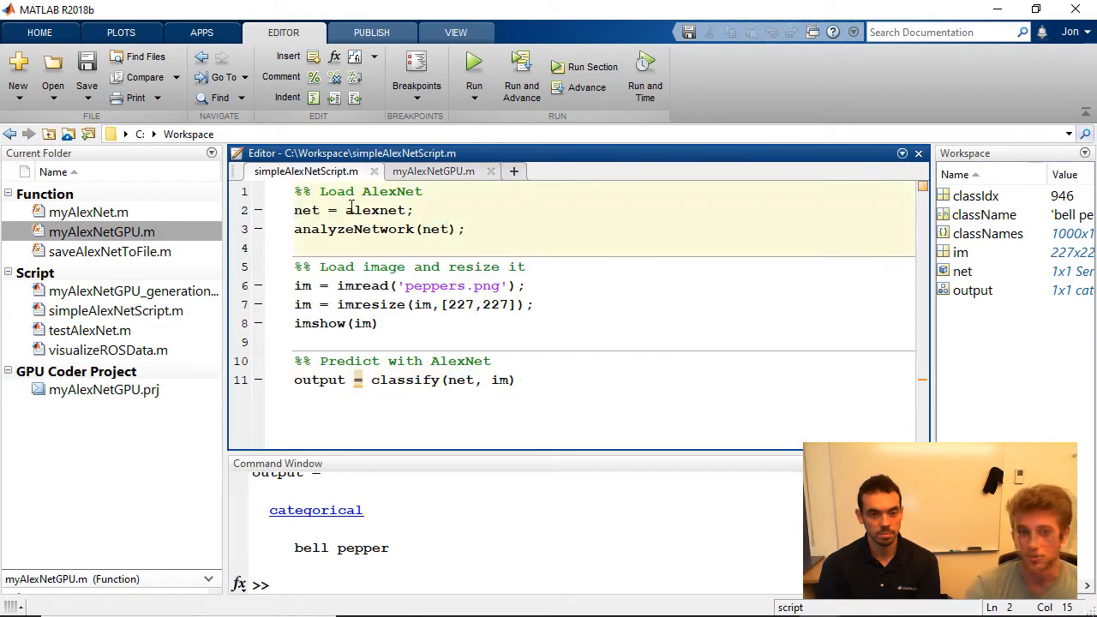
{"action": "left_click_drag", "start_coordinate": [346, 210], "coordinate": [417, 210]}
{"action": "left_click", "coordinate": [423, 211]}
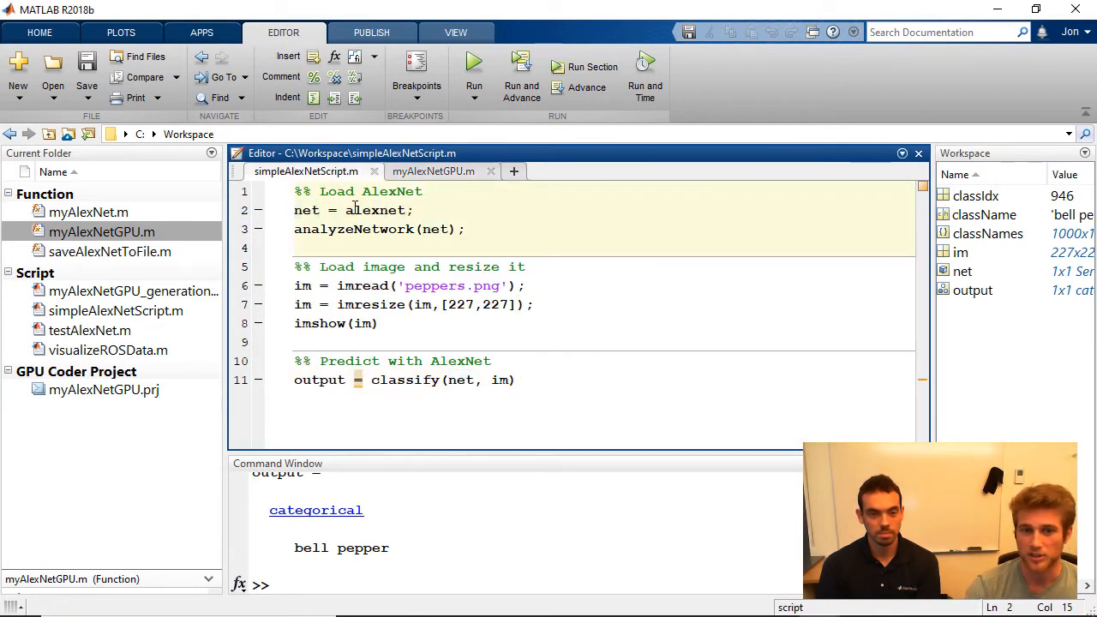
{"action": "left_click", "coordinate": [310, 210]}
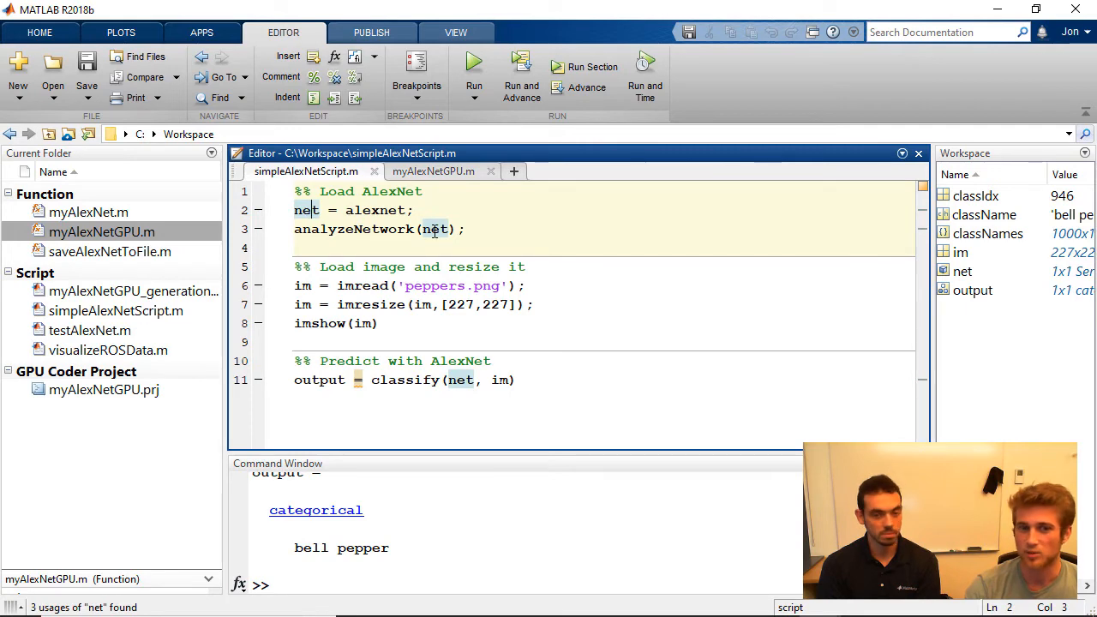
Step: Run saveAlexNetToFile to write alexnet.mat and classNames.mat into the current folder
{"action": "double_click", "coordinate": [77, 252]}
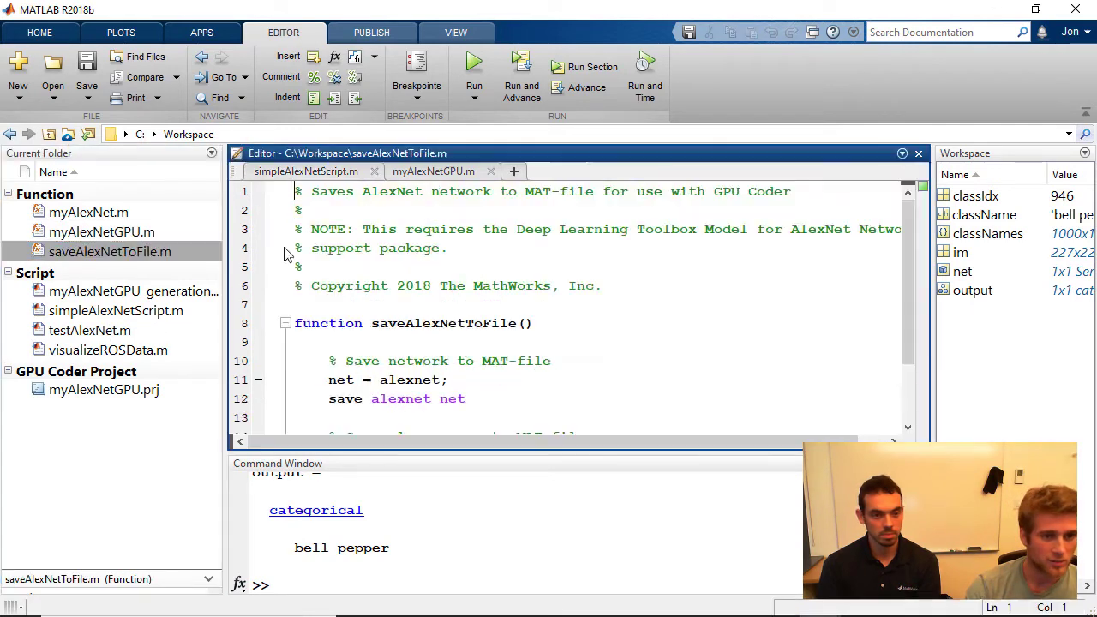
{"action": "left_click", "coordinate": [652, 285]}
{"action": "scroll", "coordinate": [652, 285], "scroll_direction": "down", "scroll_amount": 2}
{"action": "scroll", "coordinate": [601, 279], "scroll_direction": "down", "scroll_amount": 2}
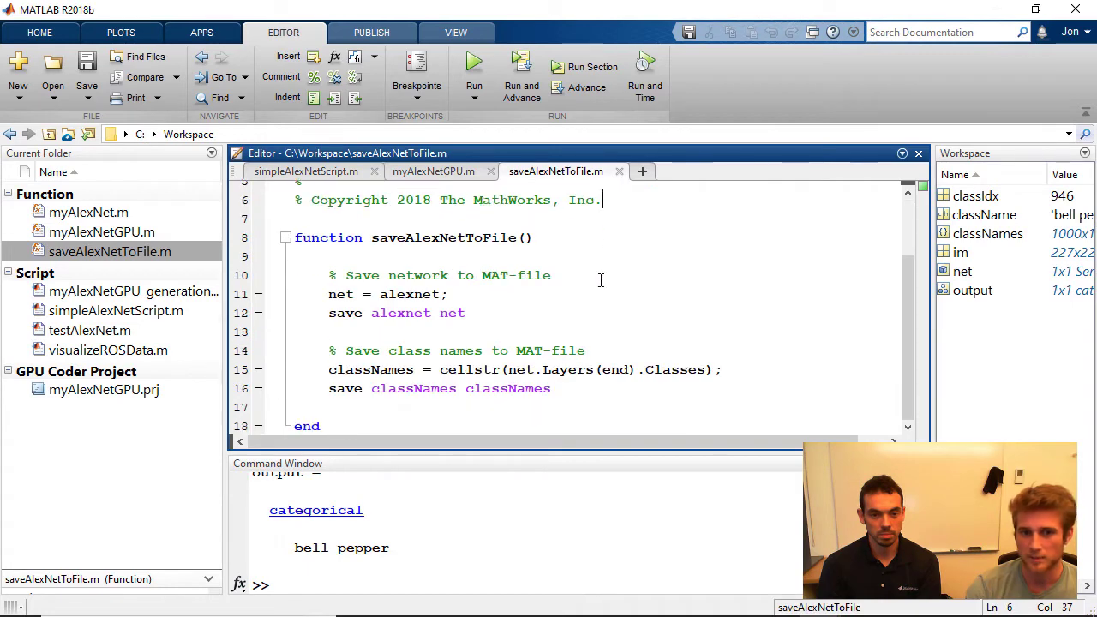
{"action": "left_click", "coordinate": [350, 294]}
{"action": "left_click", "coordinate": [423, 294]}
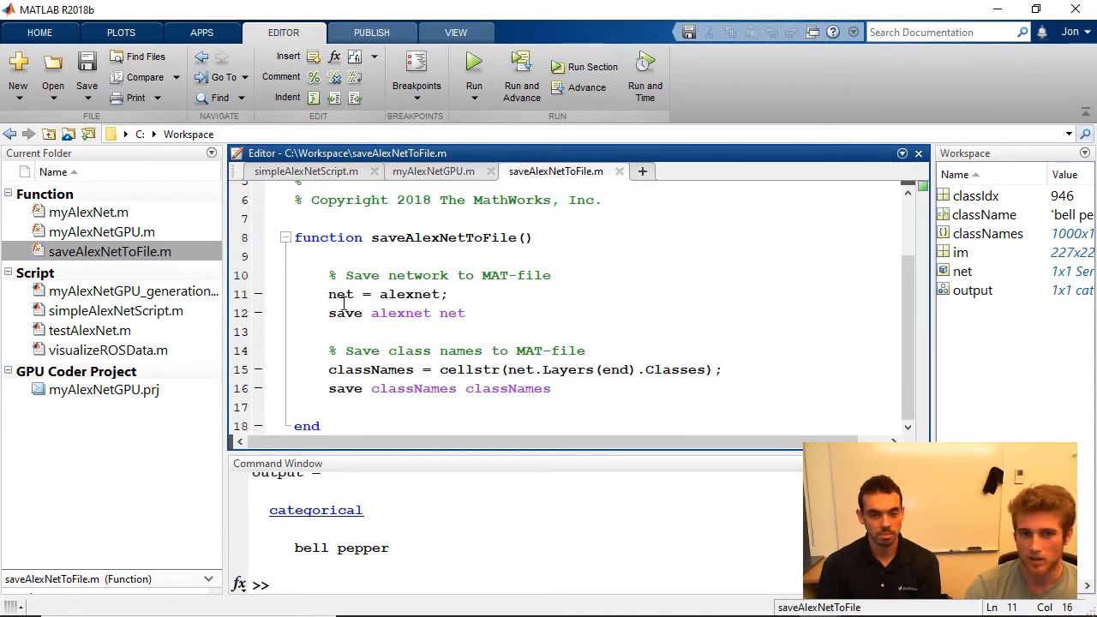
{"action": "double_click", "coordinate": [452, 313]}
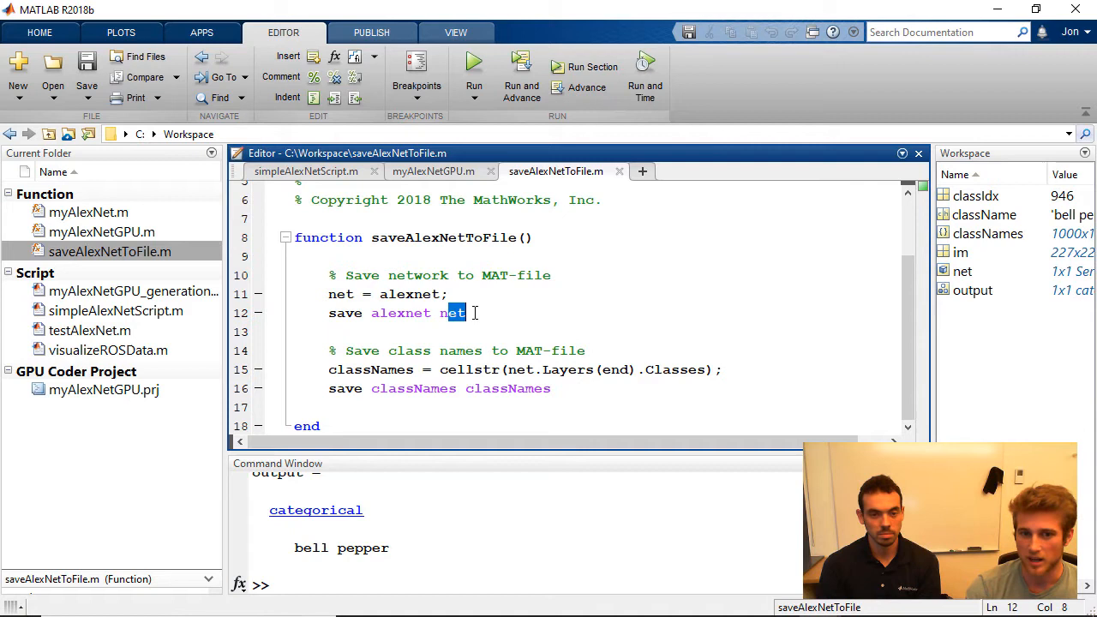
{"action": "left_click", "coordinate": [414, 313]}
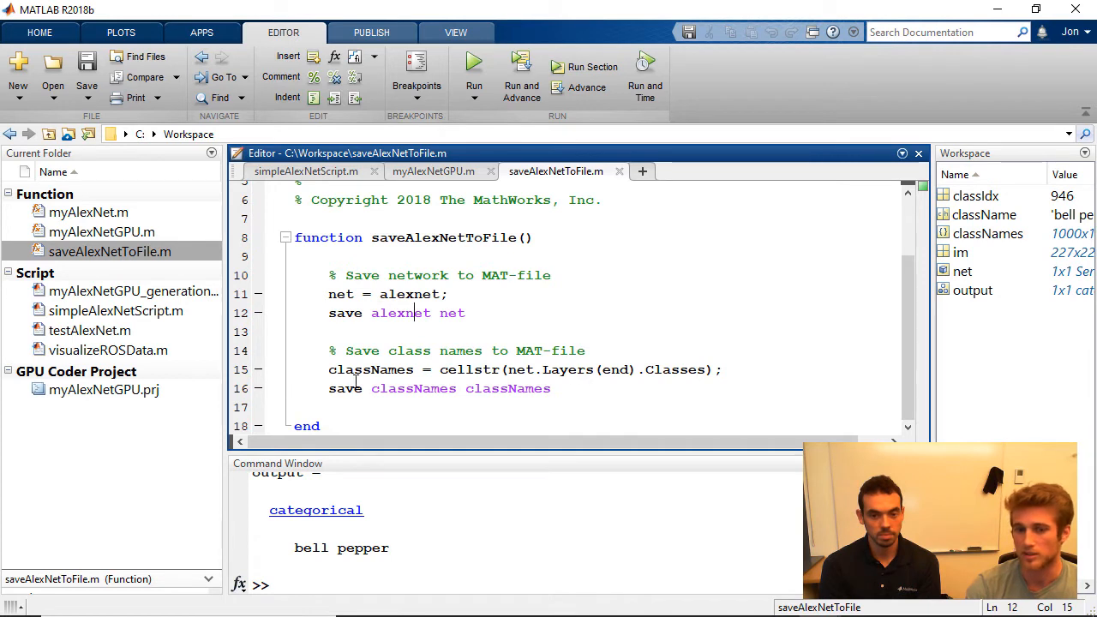
{"action": "left_click", "coordinate": [474, 65]}
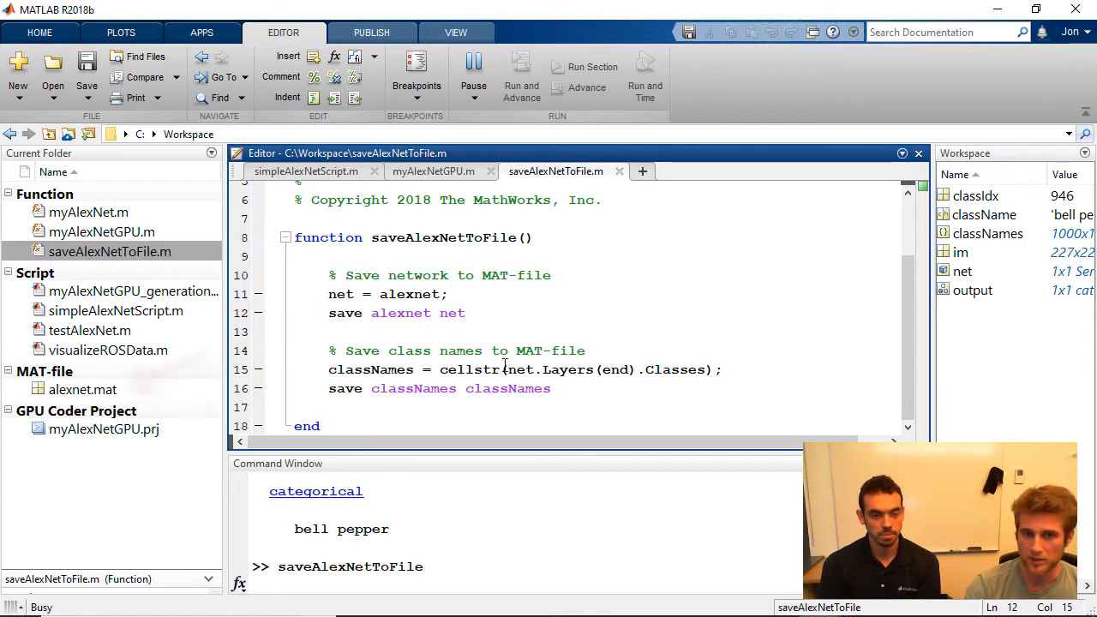
{"action": "left_click", "coordinate": [432, 171]}
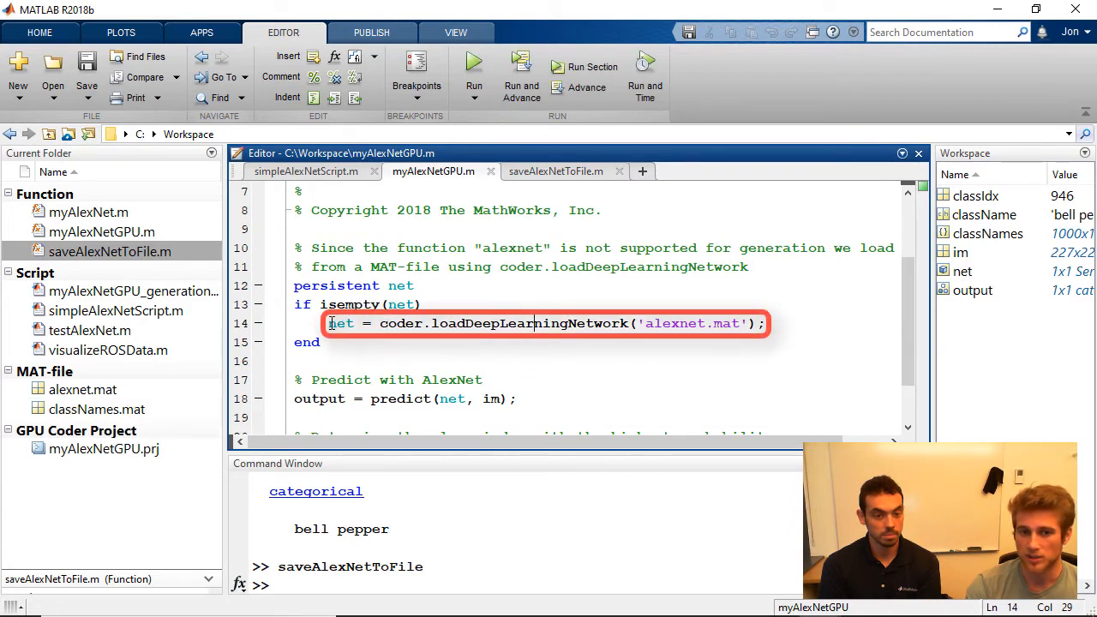
{"action": "left_click_drag", "start_coordinate": [328, 323], "coordinate": [411, 323]}
{"action": "left_click", "coordinate": [466, 323]}
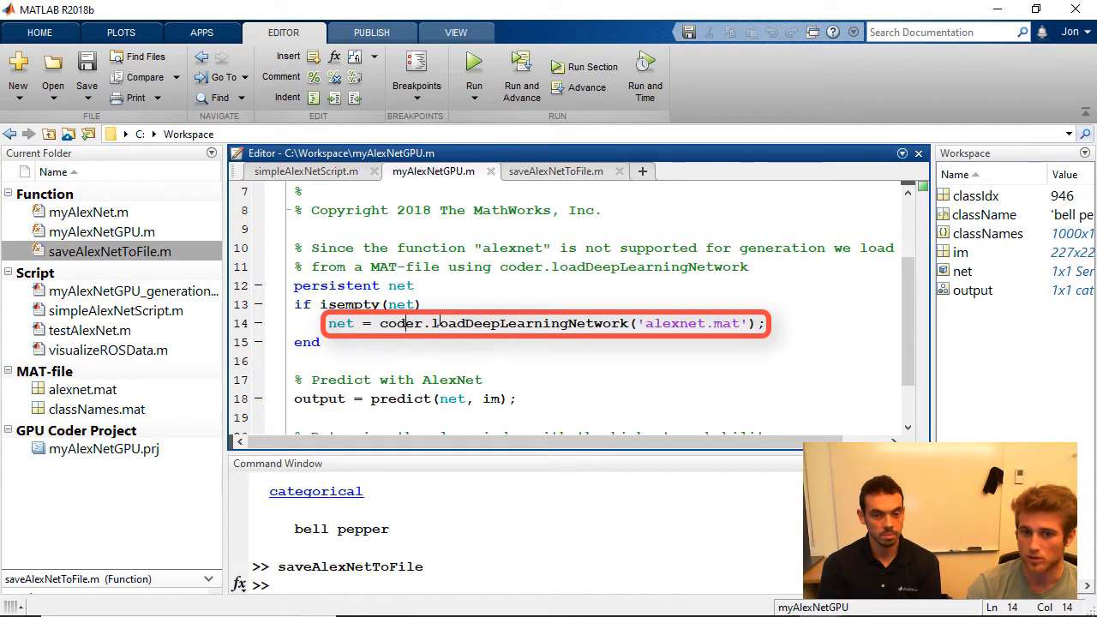
{"action": "left_click_drag", "start_coordinate": [440, 323], "coordinate": [742, 323]}
{"action": "left_click", "coordinate": [662, 323]}
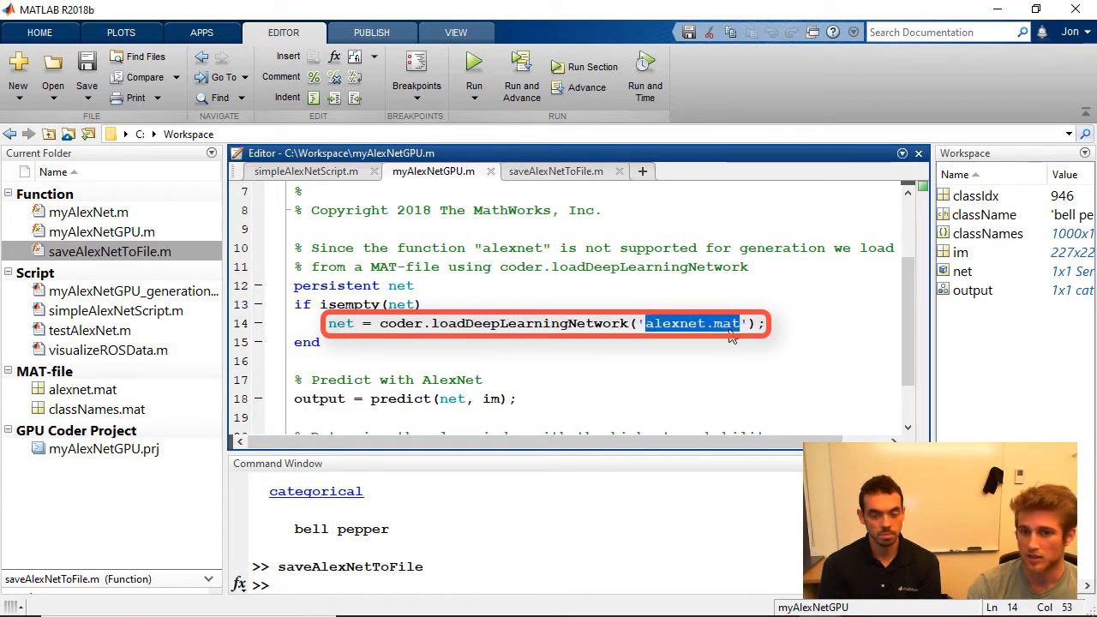
{"action": "left_click", "coordinate": [611, 325]}
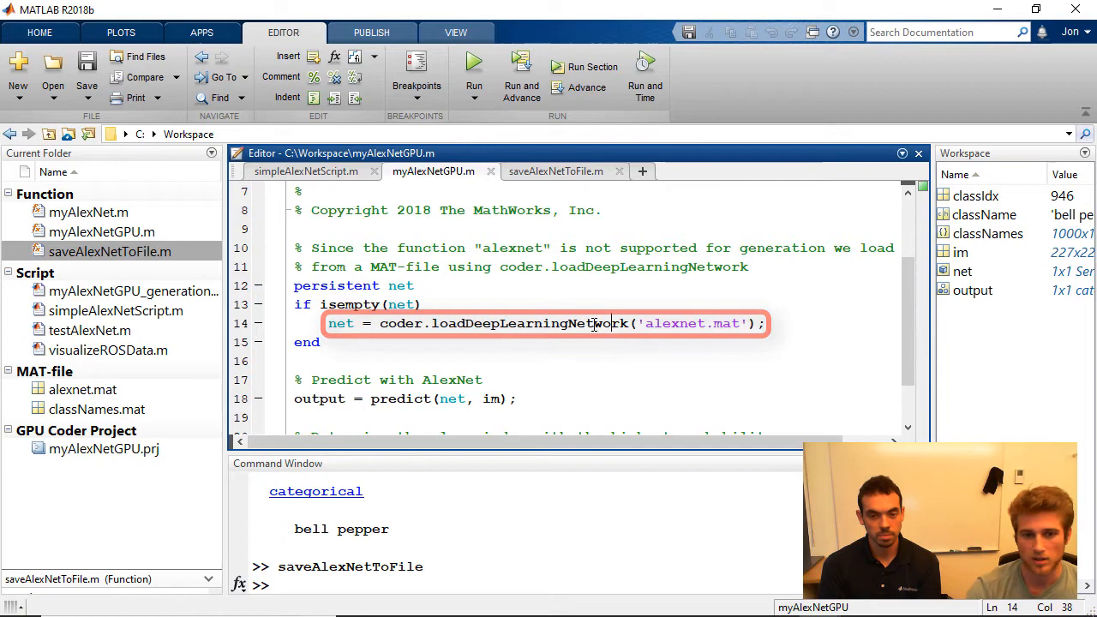
{"action": "scroll", "coordinate": [531, 293], "scroll_direction": "down", "scroll_amount": 3}
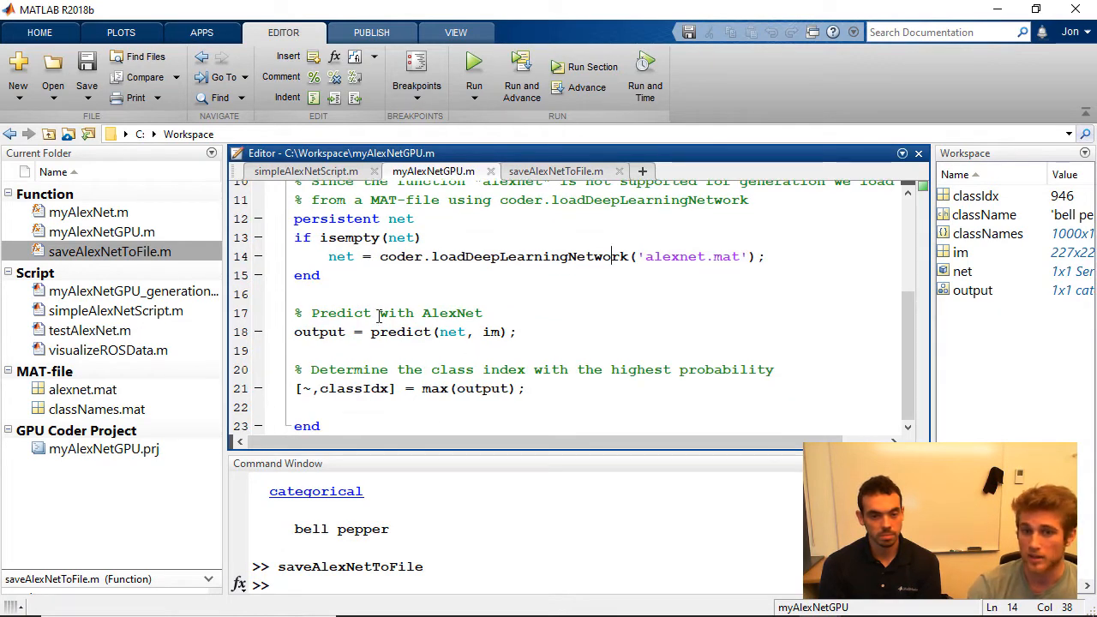
{"action": "left_click", "coordinate": [332, 332]}
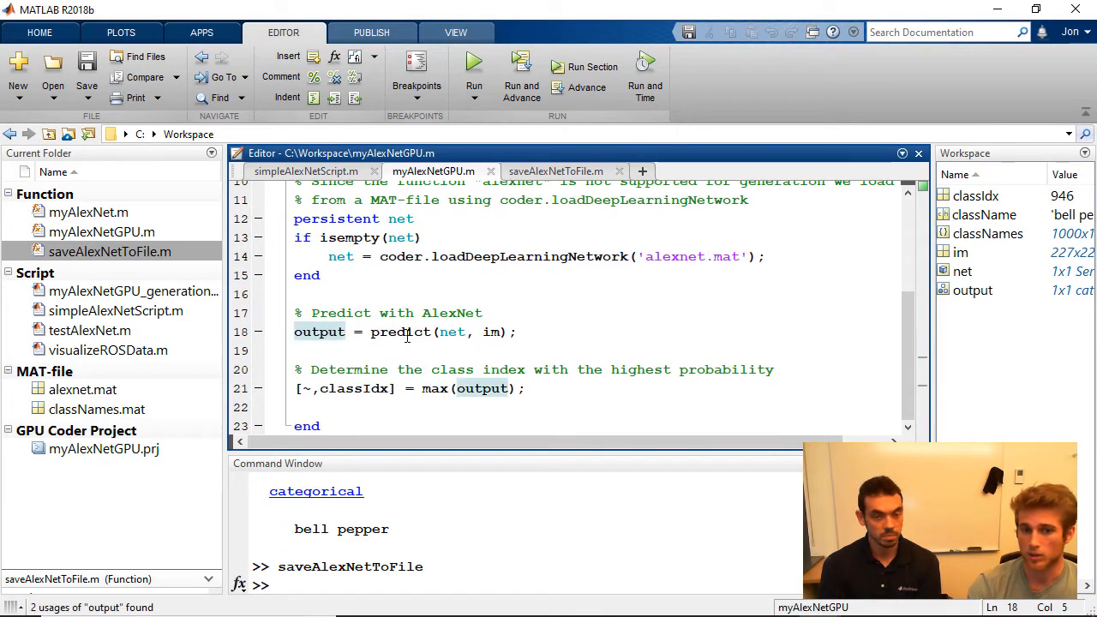
{"action": "left_click", "coordinate": [447, 332]}
{"action": "left_click", "coordinate": [493, 331]}
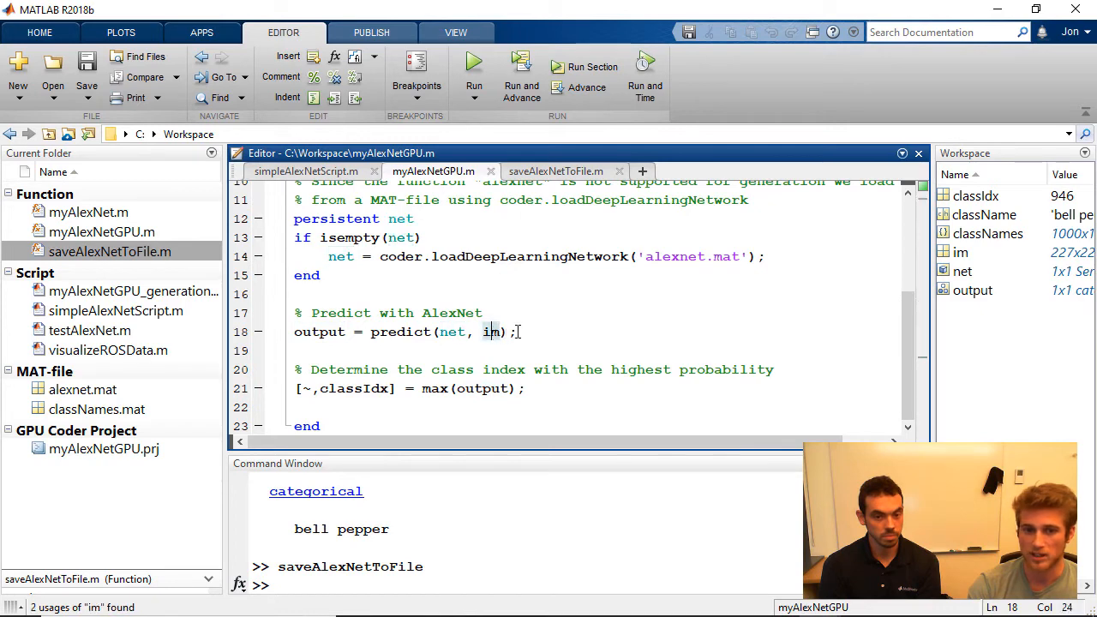
{"action": "scroll", "coordinate": [517, 331], "scroll_direction": "up", "scroll_amount": 5}
{"action": "scroll", "coordinate": [518, 332], "scroll_direction": "down", "scroll_amount": 5}
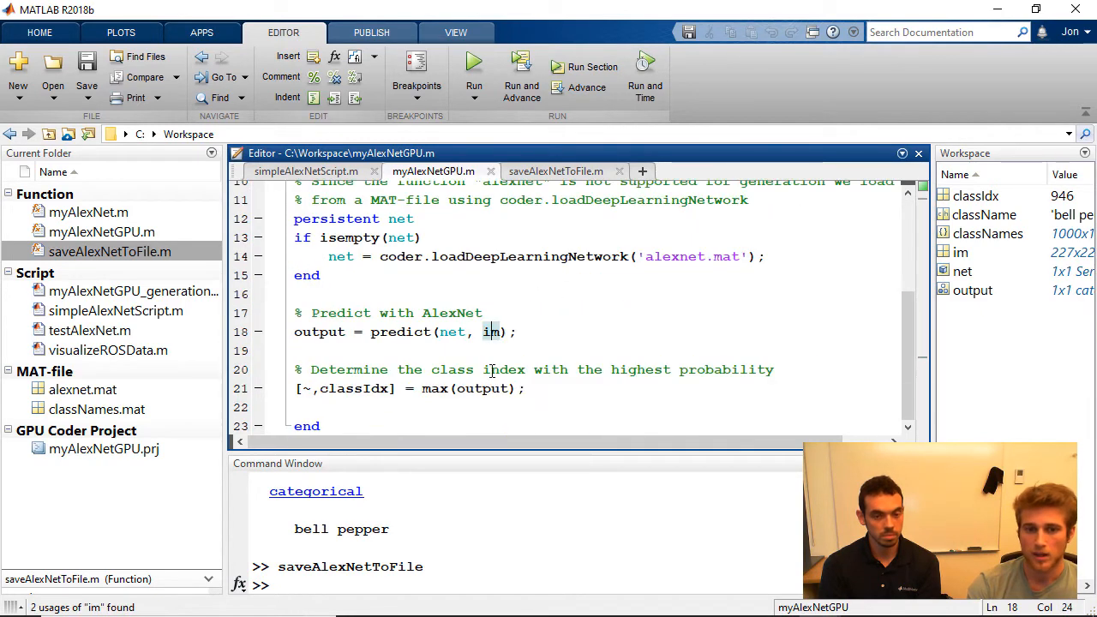
{"action": "left_click", "coordinate": [313, 331]}
{"action": "left_click", "coordinate": [354, 388]}
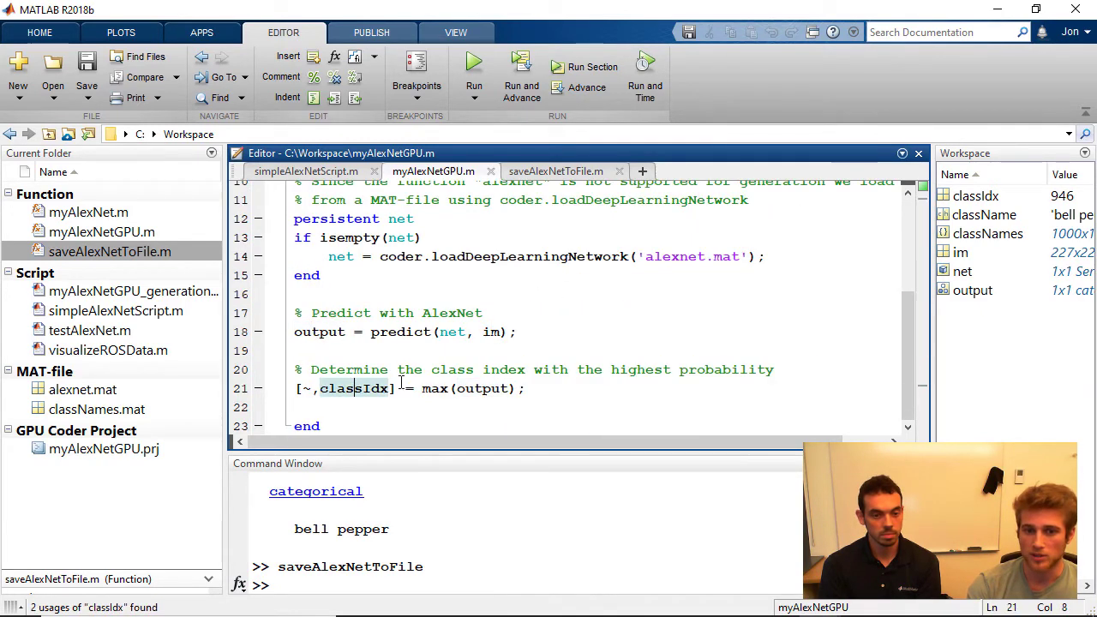
{"action": "left_click", "coordinate": [476, 388]}
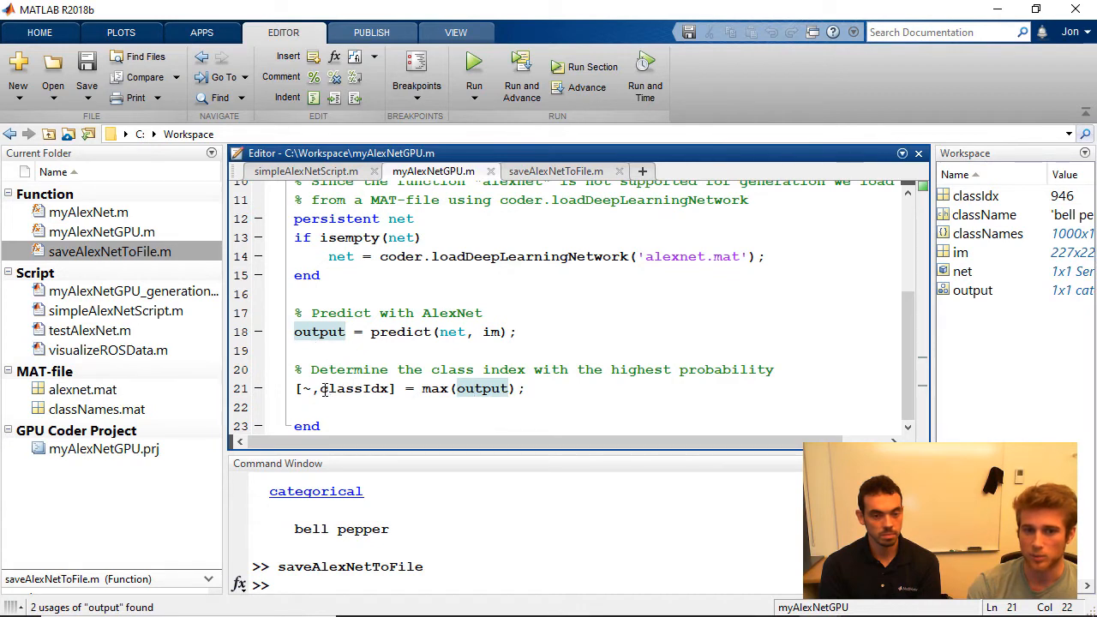
{"action": "left_click_drag", "start_coordinate": [321, 388], "coordinate": [396, 388]}
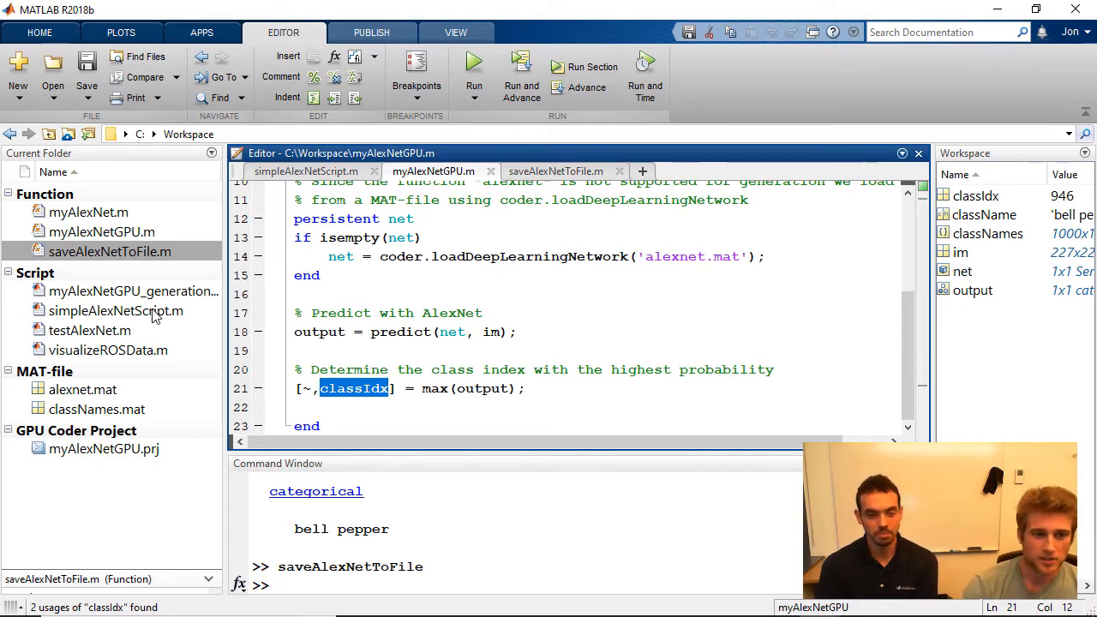
Step: Review testAlexNet.m loading peppers.png into im and calling myAlexNetGPU for classIdx
{"action": "double_click", "coordinate": [90, 331]}
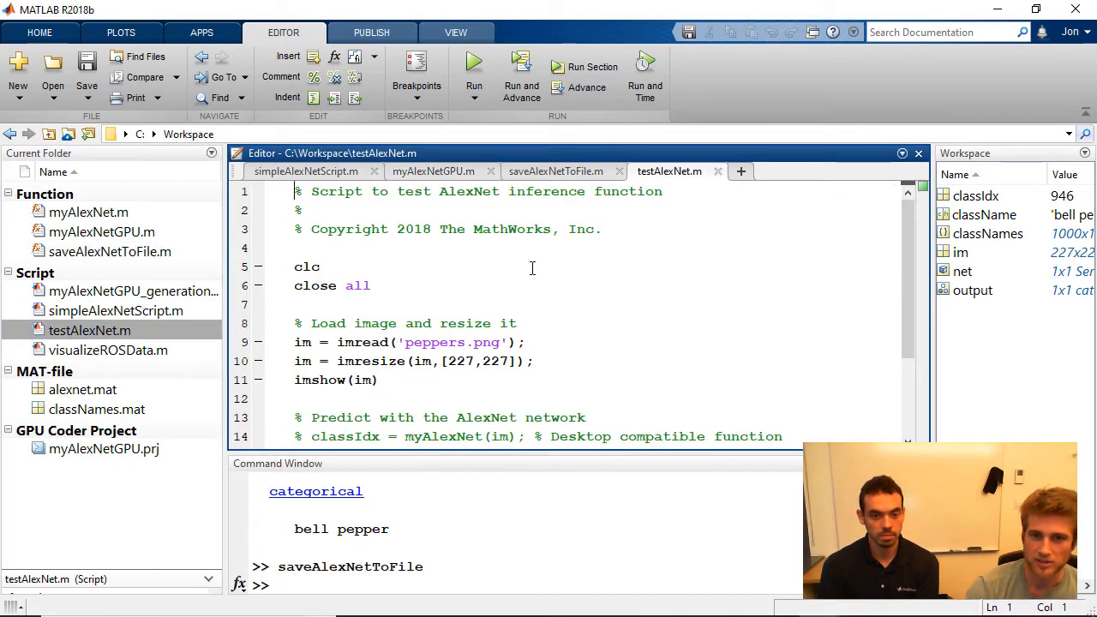
{"action": "scroll", "coordinate": [660, 283], "scroll_direction": "down", "scroll_amount": 3}
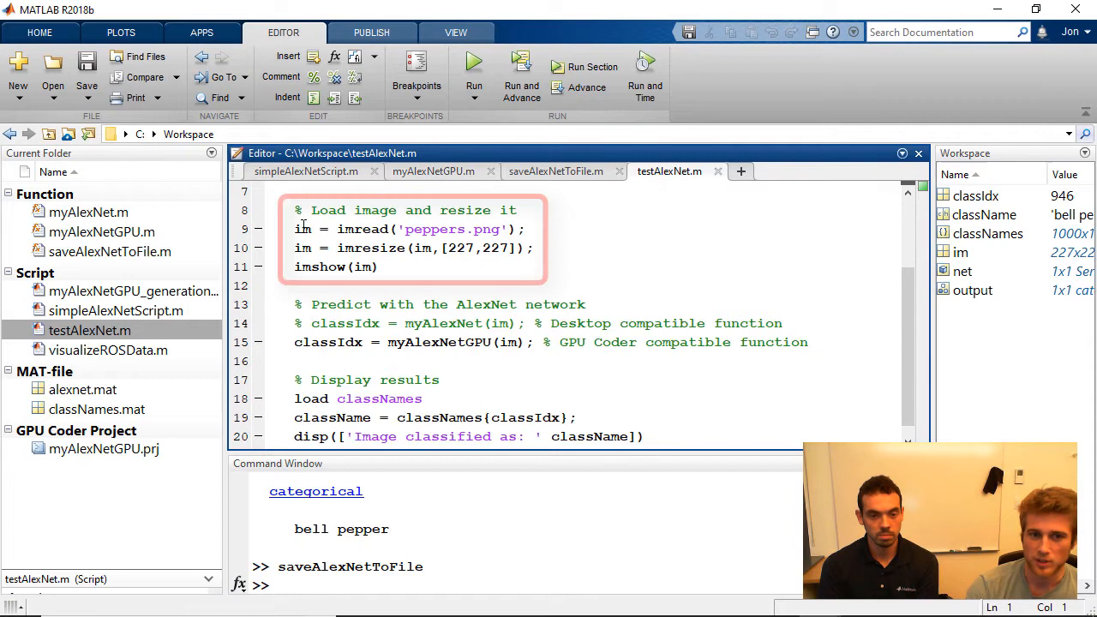
{"action": "left_click", "coordinate": [299, 229]}
{"action": "left_click", "coordinate": [465, 229]}
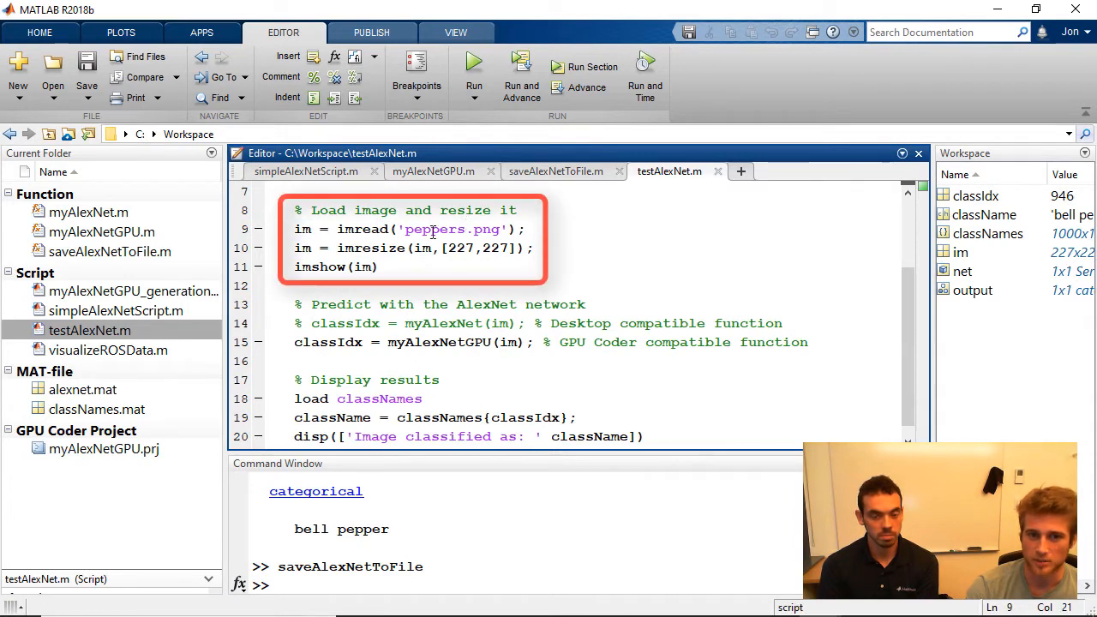
{"action": "scroll", "coordinate": [434, 257], "scroll_direction": "down", "scroll_amount": 1}
{"action": "left_click", "coordinate": [329, 328]}
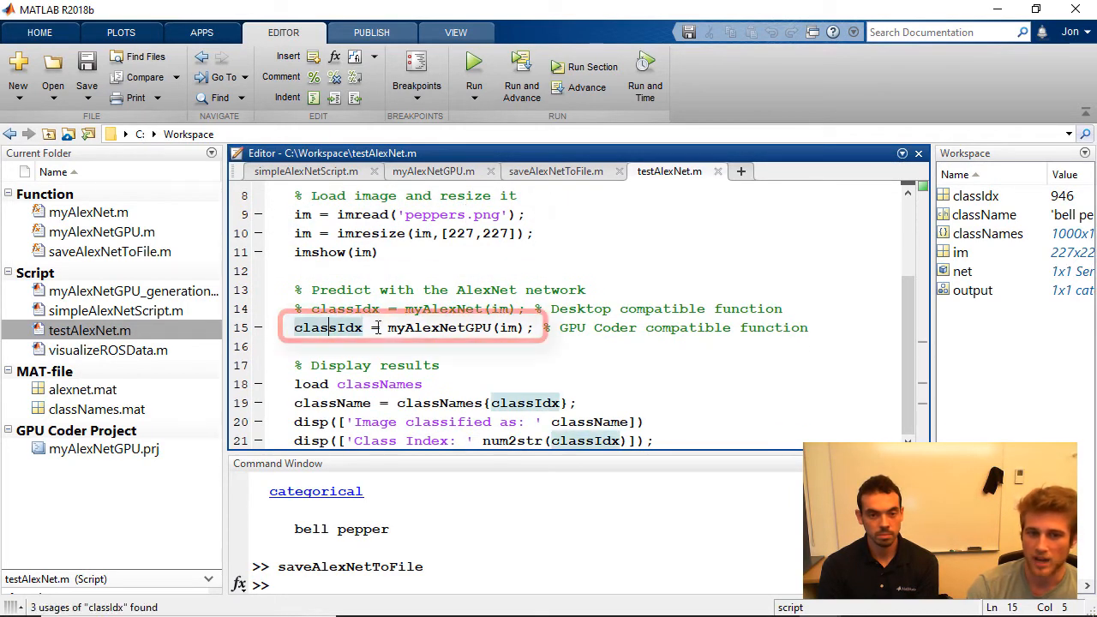
{"action": "left_click", "coordinate": [452, 329]}
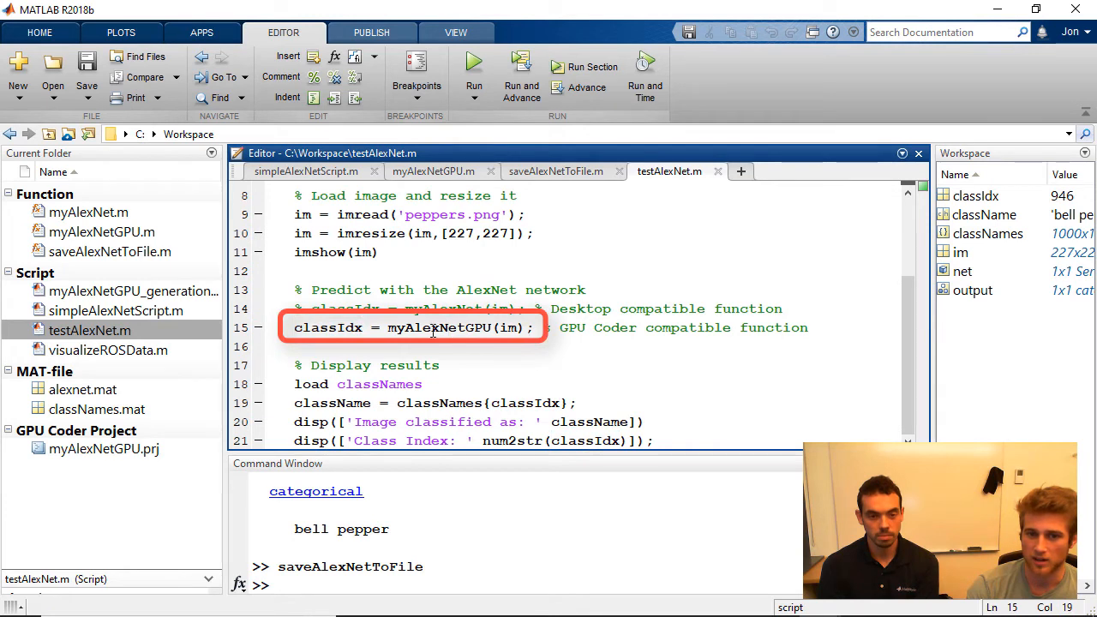
{"action": "left_click_drag", "start_coordinate": [389, 327], "coordinate": [492, 327]}
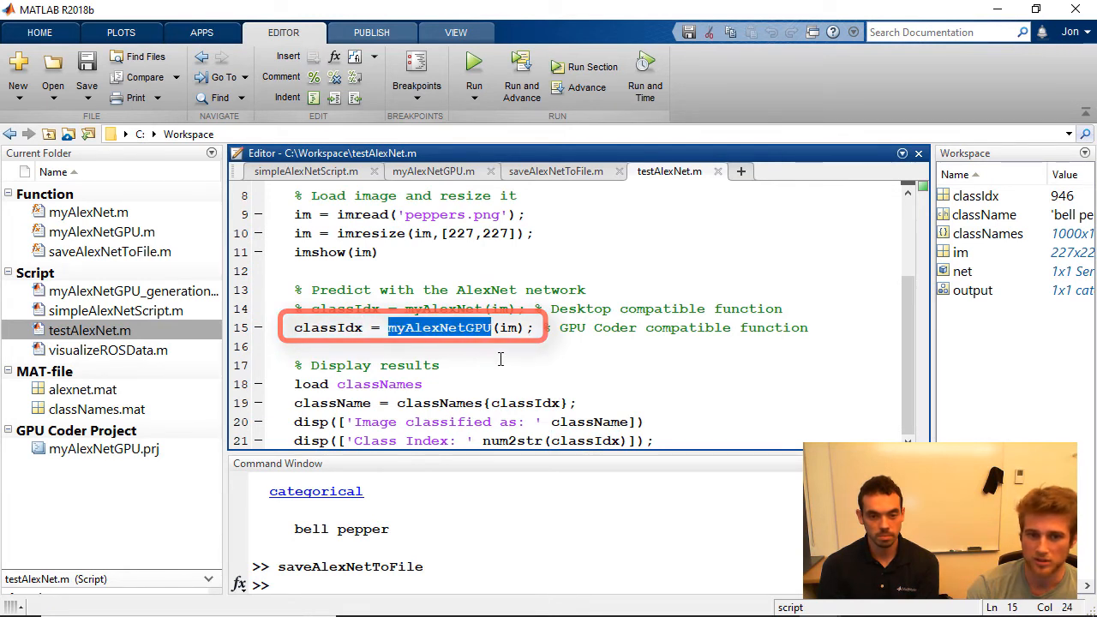
{"action": "left_click", "coordinate": [385, 384]}
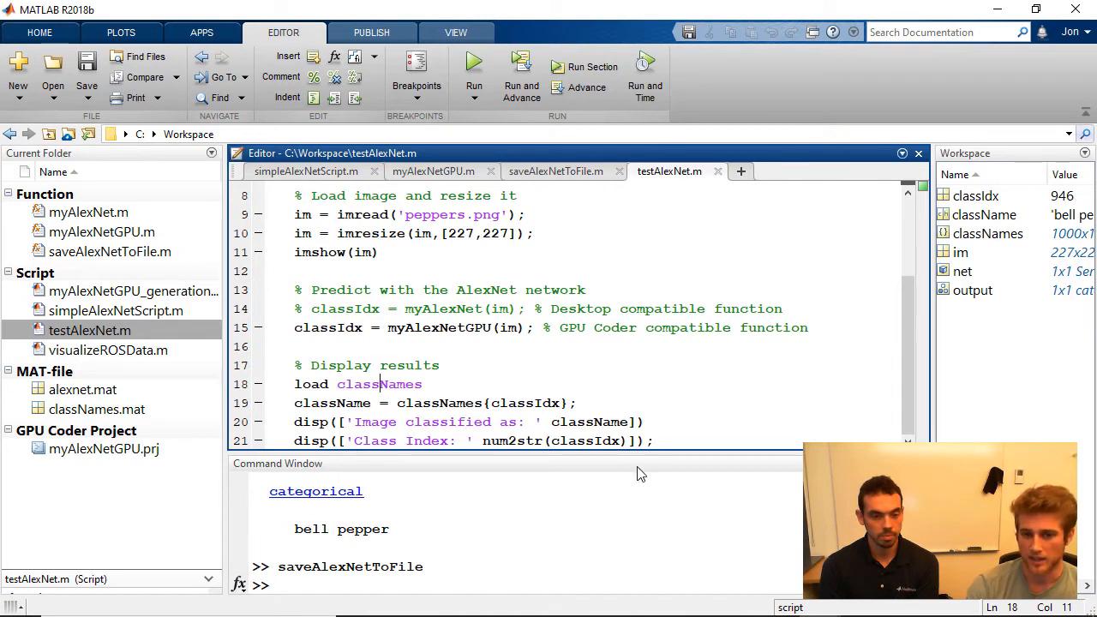
Step: Execute testAlexNet, confirming bell pepper with Class Index: 946 in the Command Window
{"action": "left_click", "coordinate": [473, 67]}
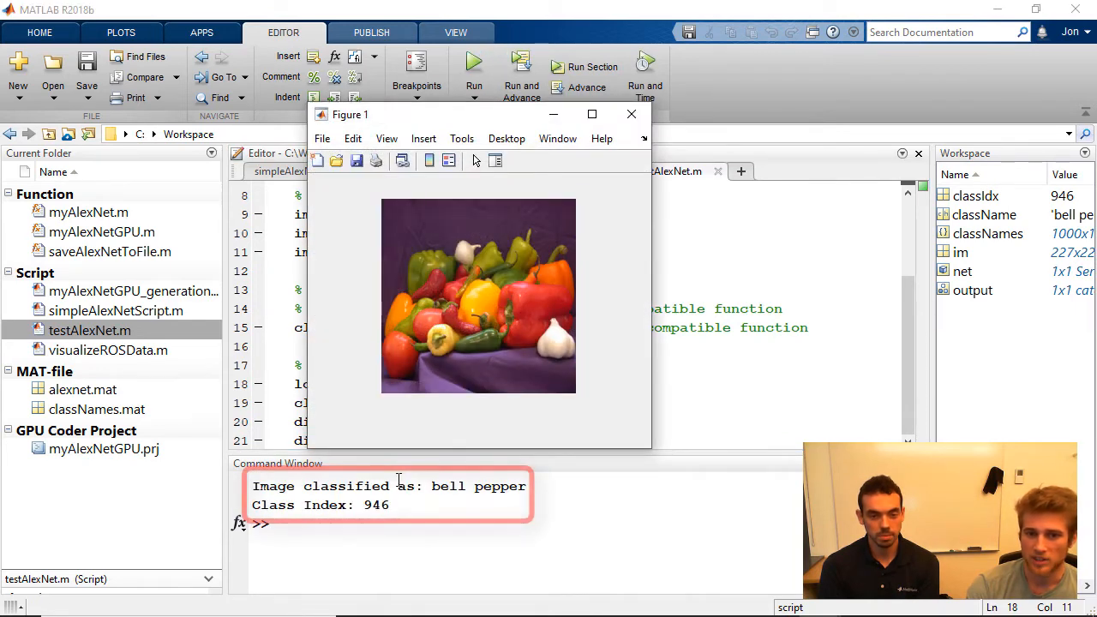
{"action": "left_click_drag", "start_coordinate": [255, 486], "coordinate": [399, 486]}
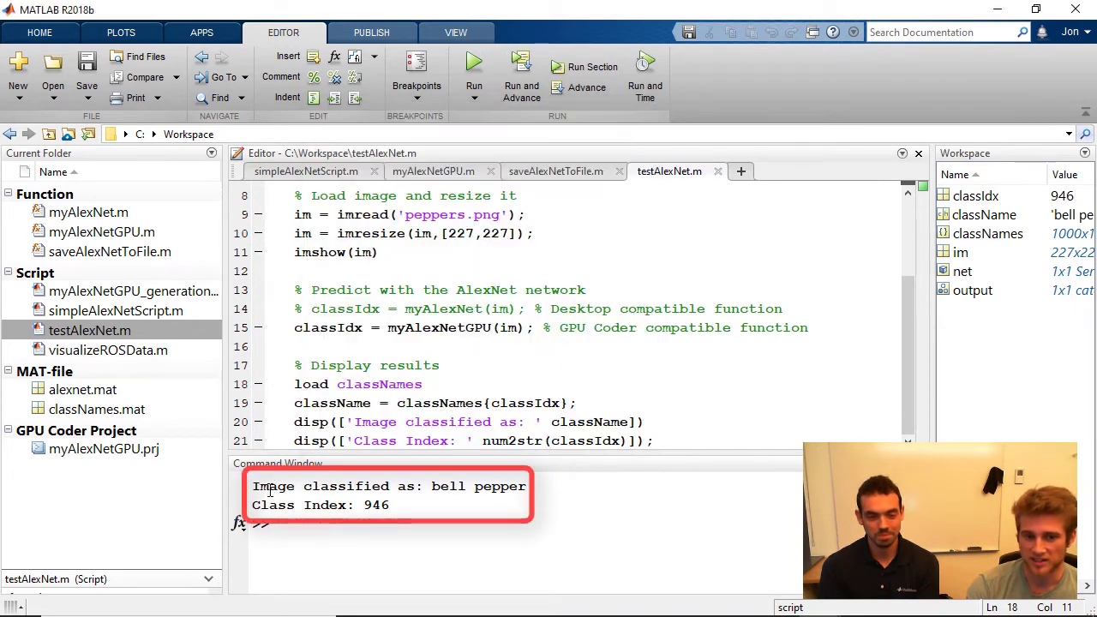
{"action": "left_click", "coordinate": [437, 486]}
{"action": "left_click_drag", "start_coordinate": [253, 504], "coordinate": [394, 505]}
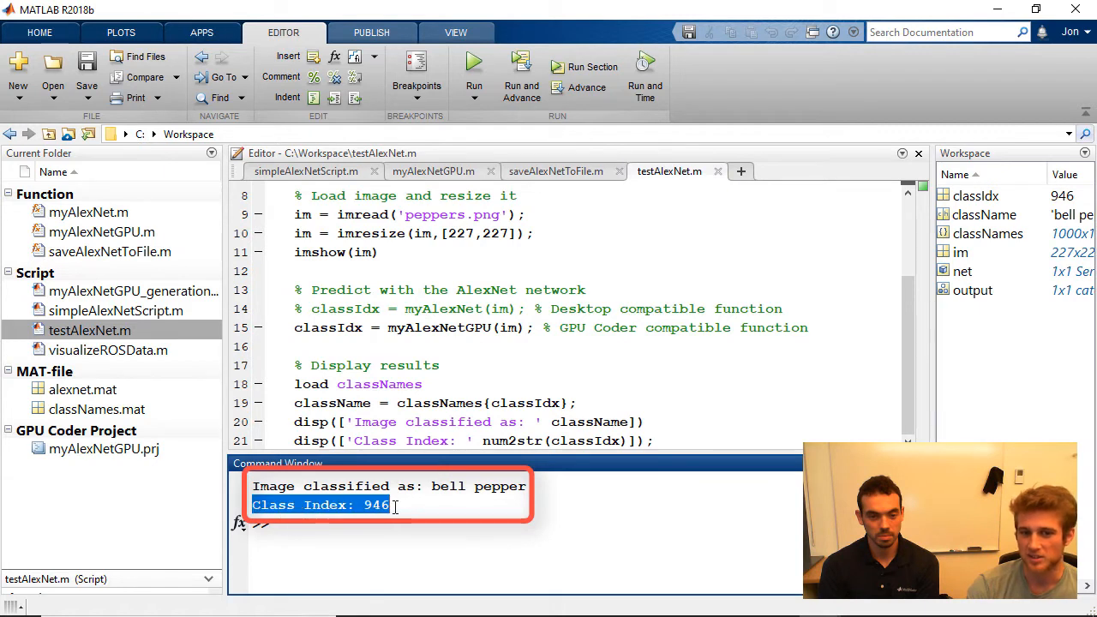
{"action": "left_click", "coordinate": [395, 505]}
{"action": "double_click", "coordinate": [377, 504]}
{"action": "left_click", "coordinate": [415, 489]}
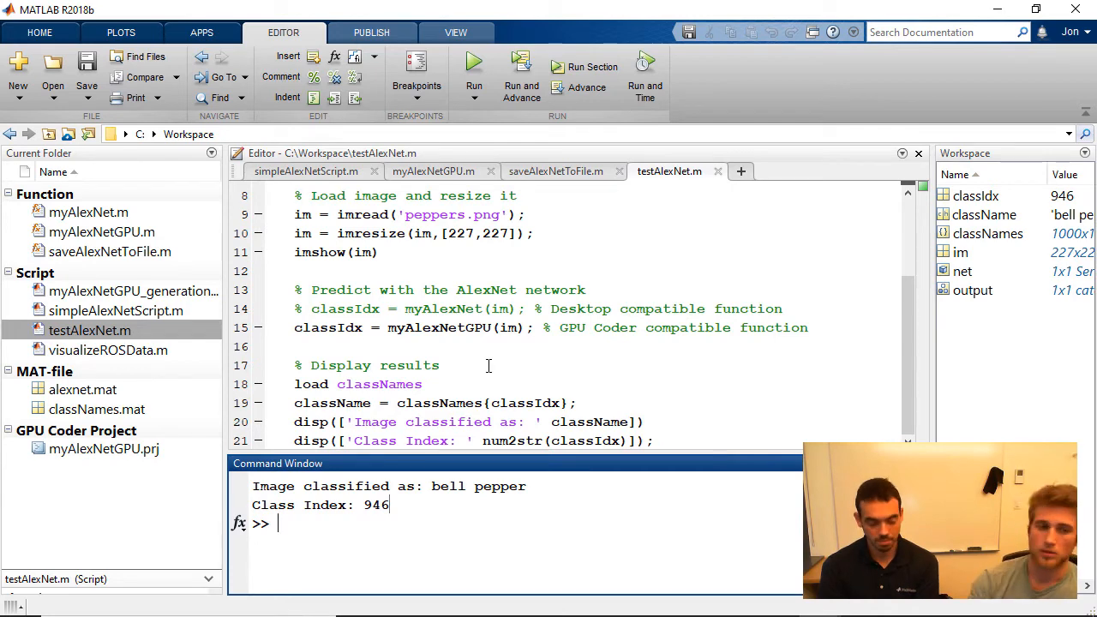
Step: Advance myAlexNetGPU.prj through Define Input Types and run-time checks to Generate Code
{"action": "double_click", "coordinate": [90, 452]}
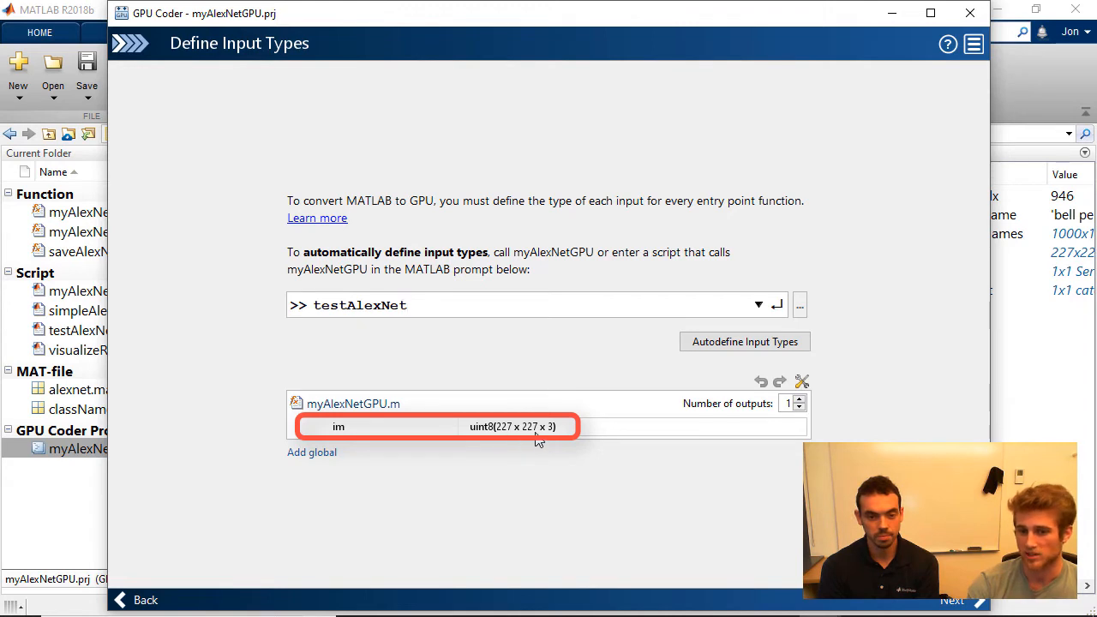
{"action": "left_click", "coordinate": [977, 604]}
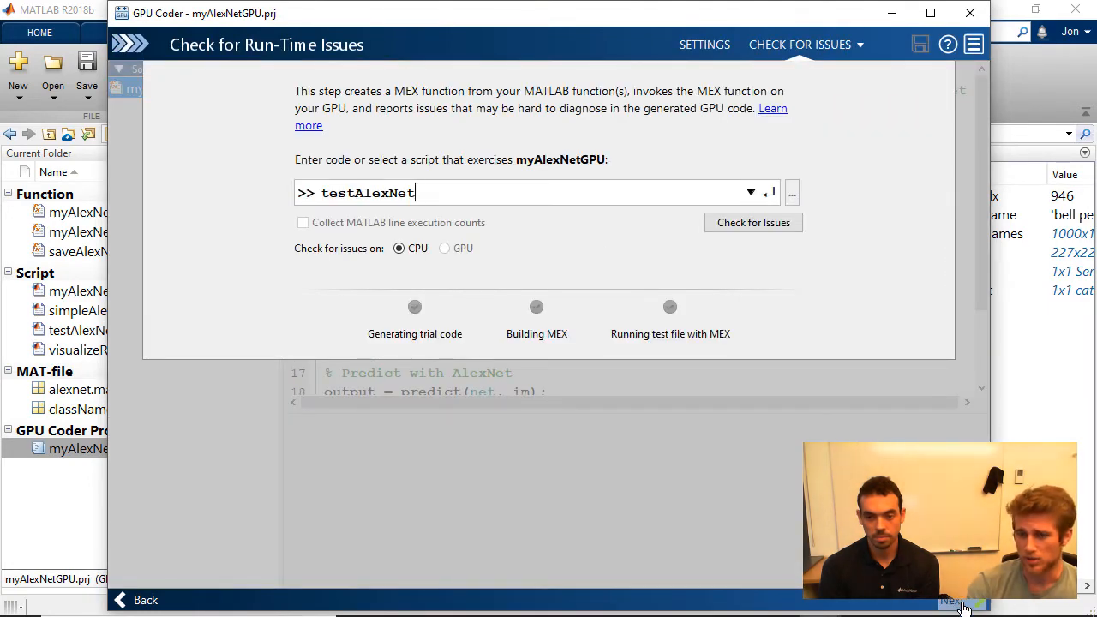
{"action": "left_click", "coordinate": [962, 605]}
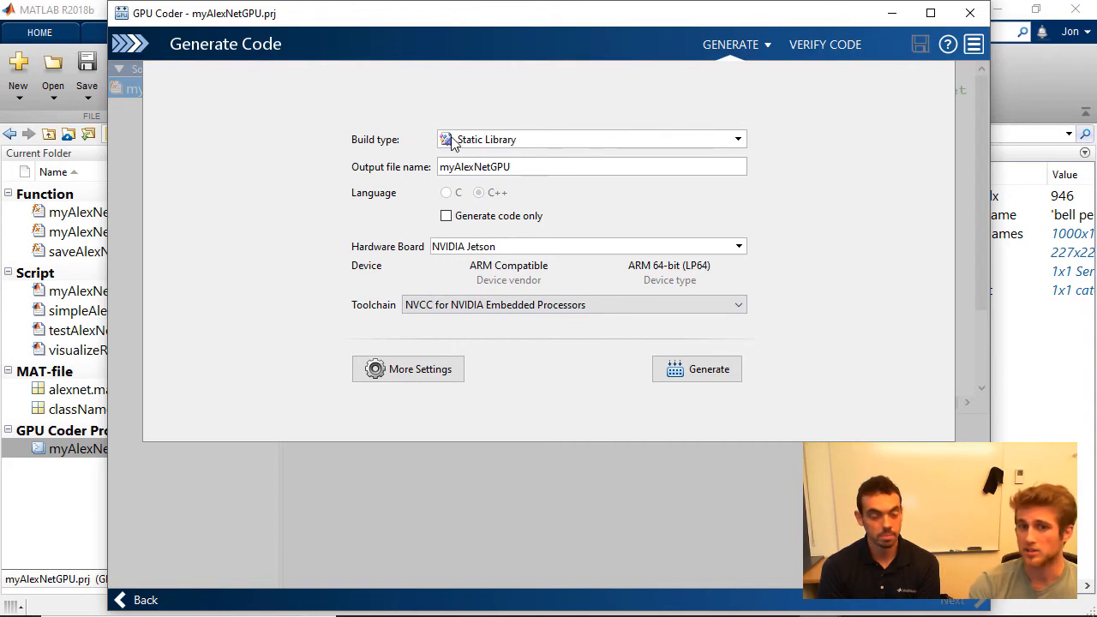
Step: Keep Static Library as the build type and bring up More Settings
{"action": "left_click", "coordinate": [500, 142]}
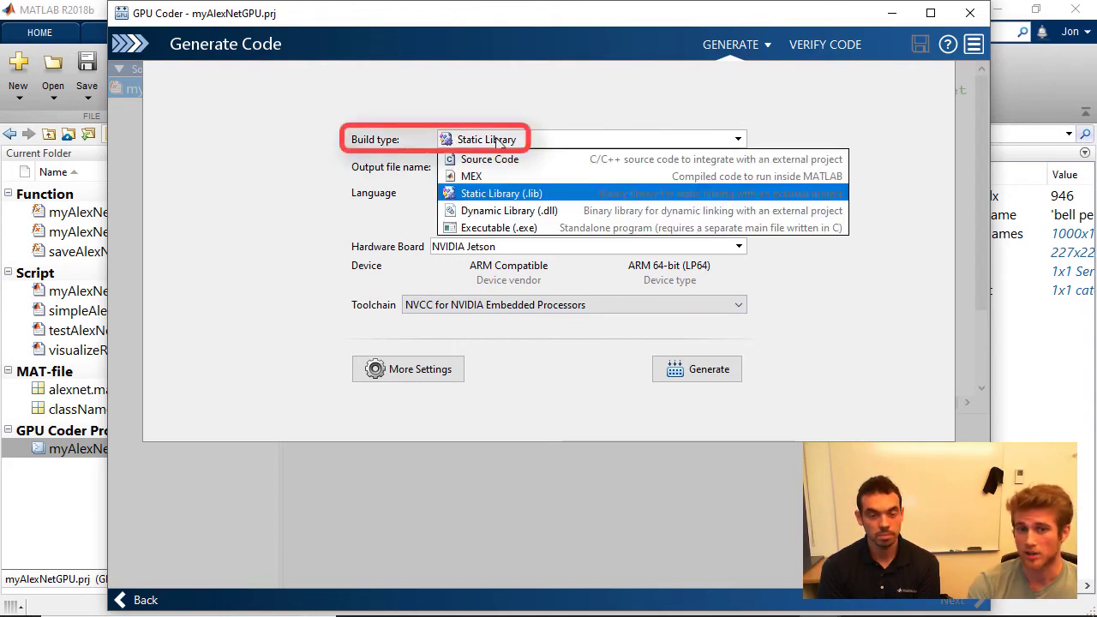
{"action": "left_click", "coordinate": [503, 195]}
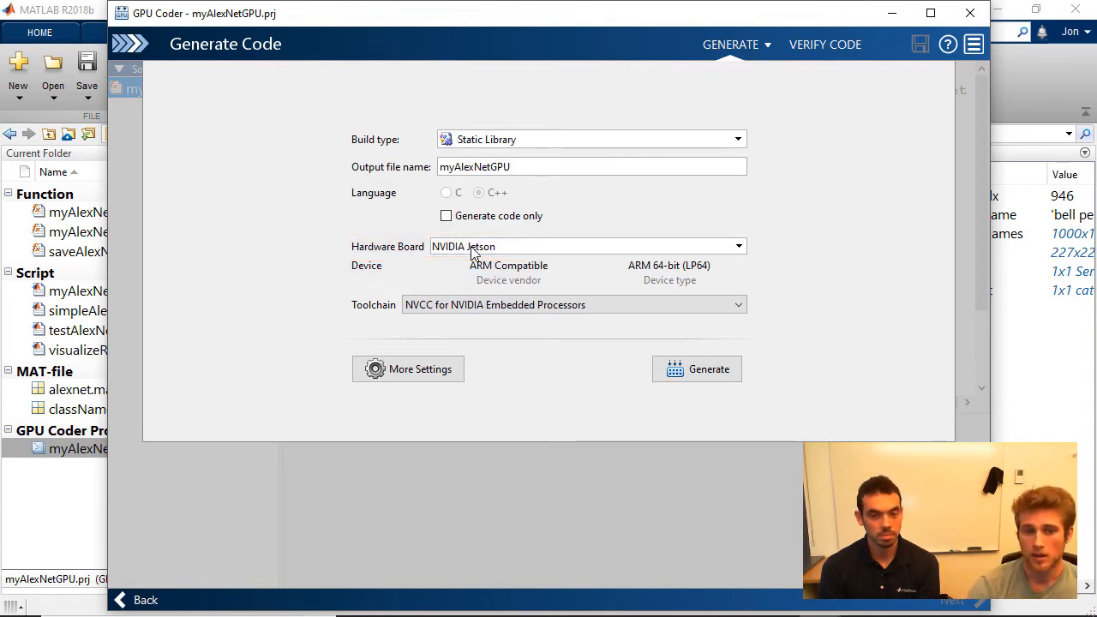
{"action": "left_click", "coordinate": [441, 373]}
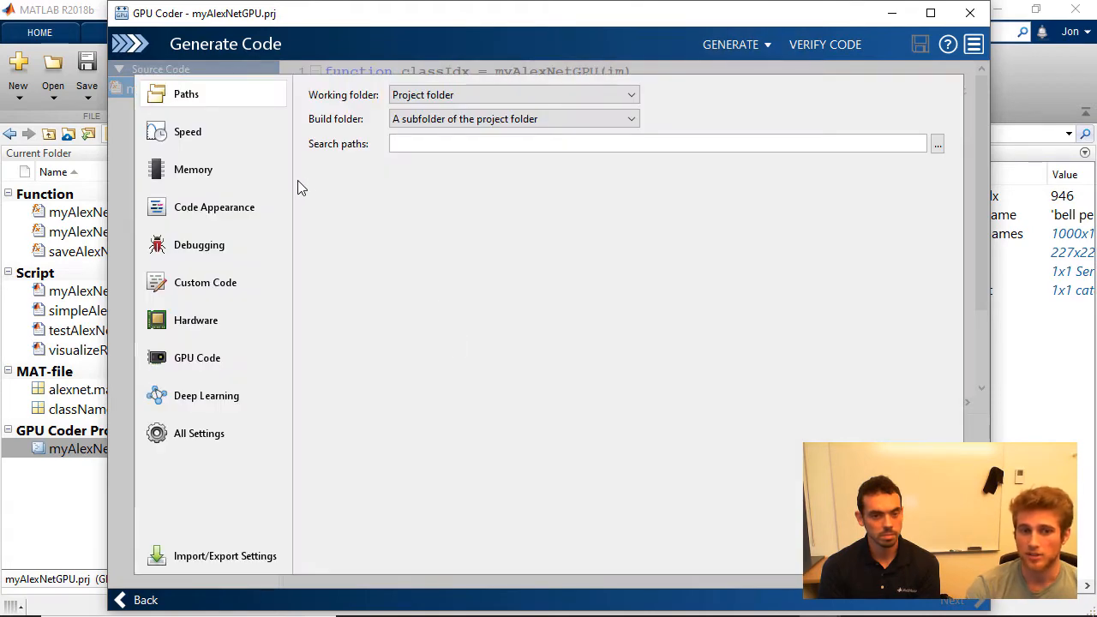
Step: Check the Jetson board's build directory under Hardware, then the Deep Learning options
{"action": "left_click", "coordinate": [224, 329]}
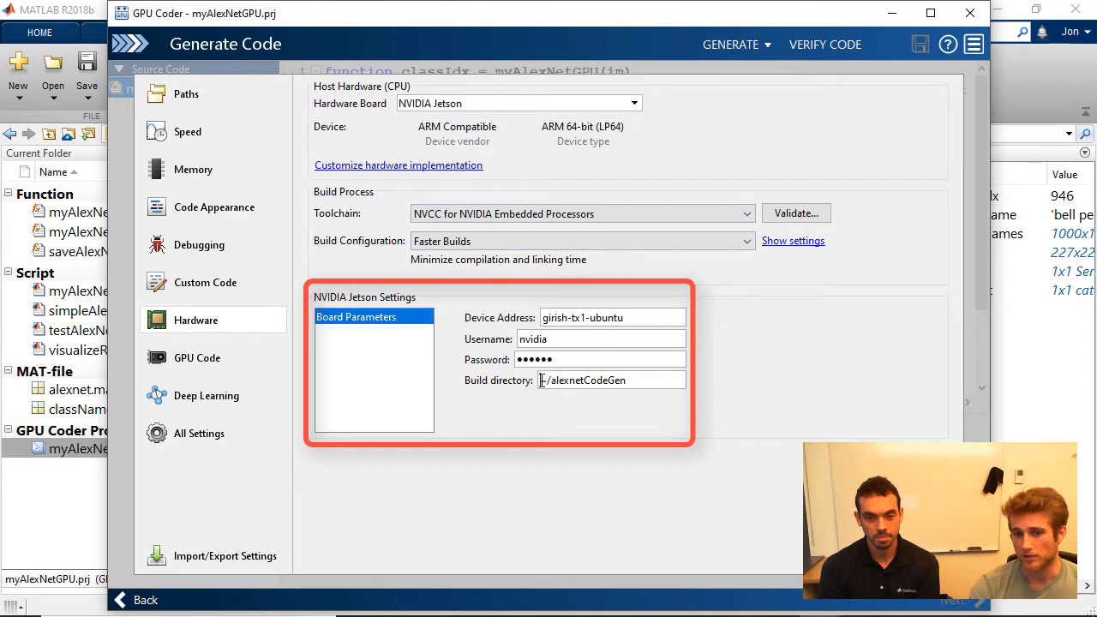
{"action": "left_click_drag", "start_coordinate": [541, 381], "coordinate": [632, 383]}
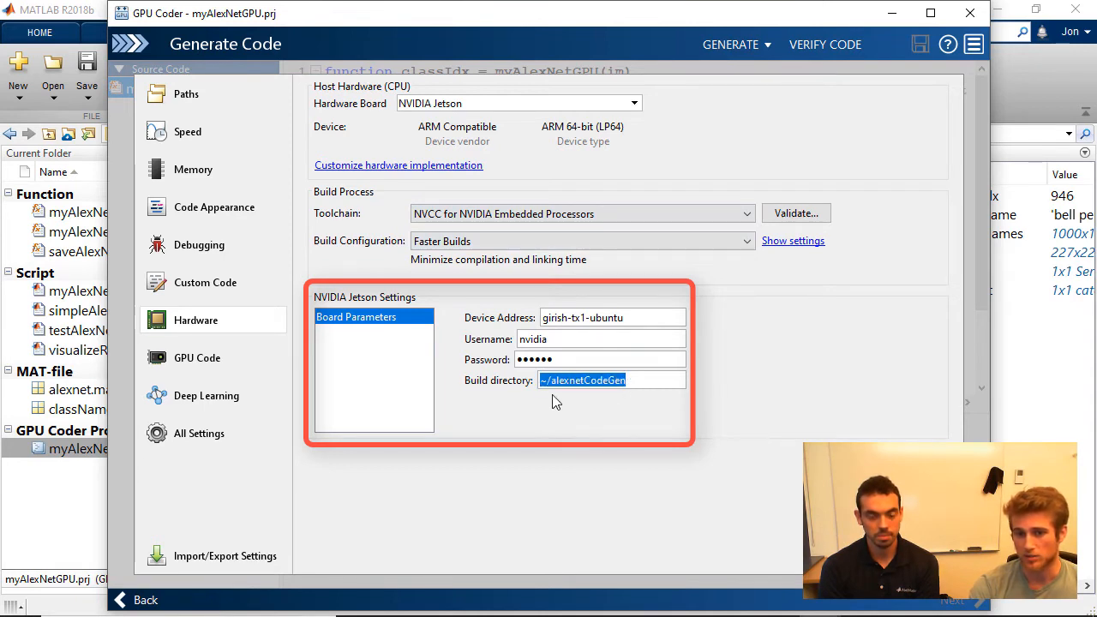
{"action": "left_click", "coordinate": [542, 382]}
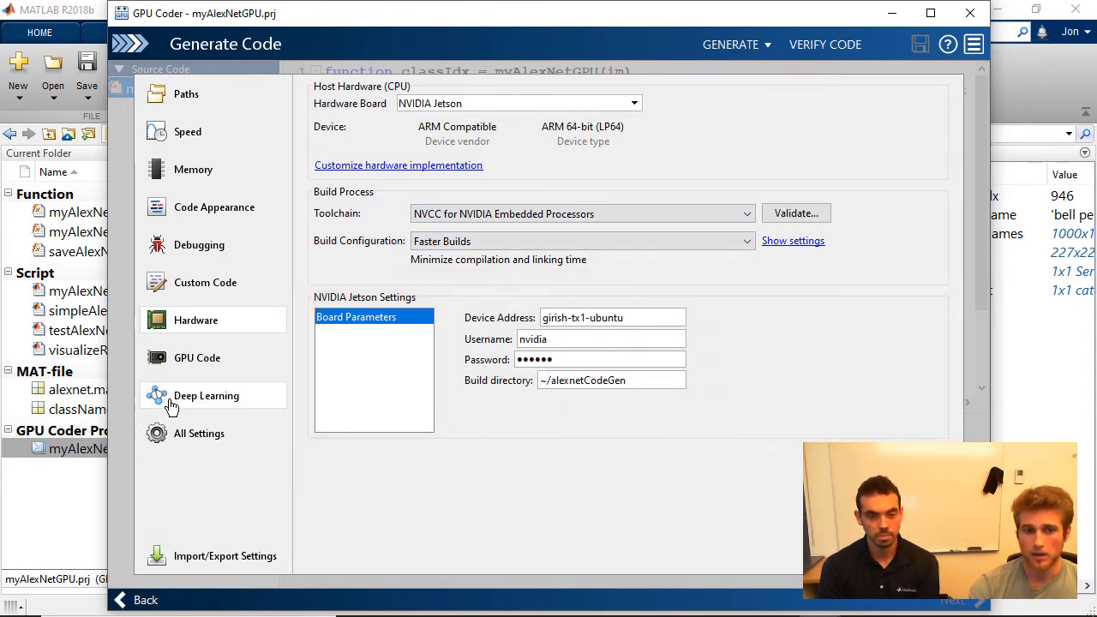
{"action": "left_click", "coordinate": [172, 404]}
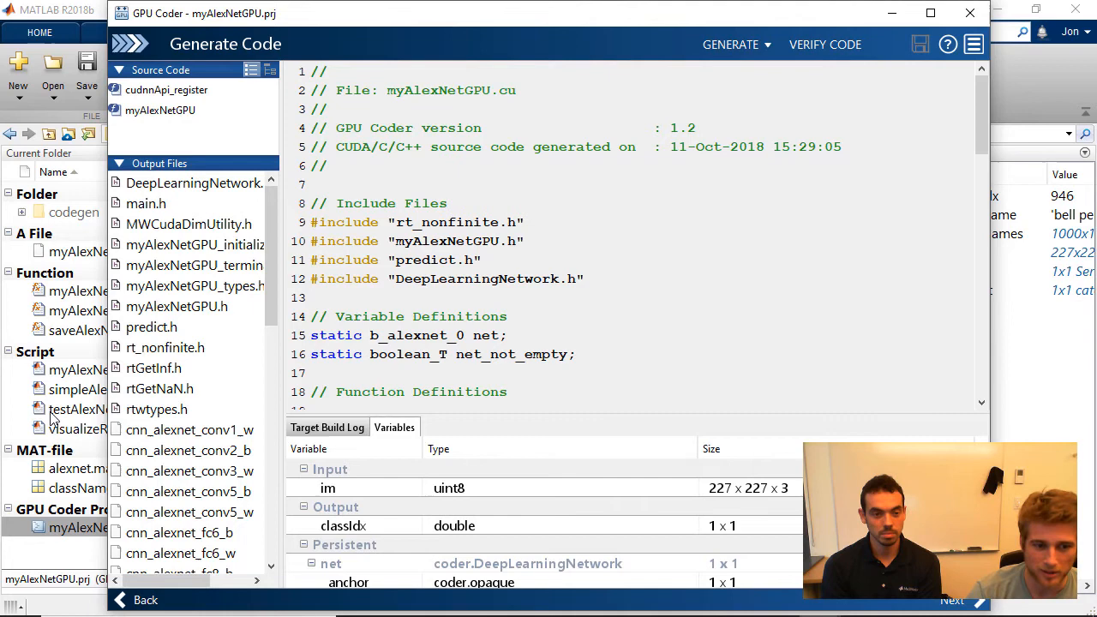
Step: Return to the main MATLAB window showing codegen and myAlexNetGPU.a
{"action": "left_click", "coordinate": [86, 562]}
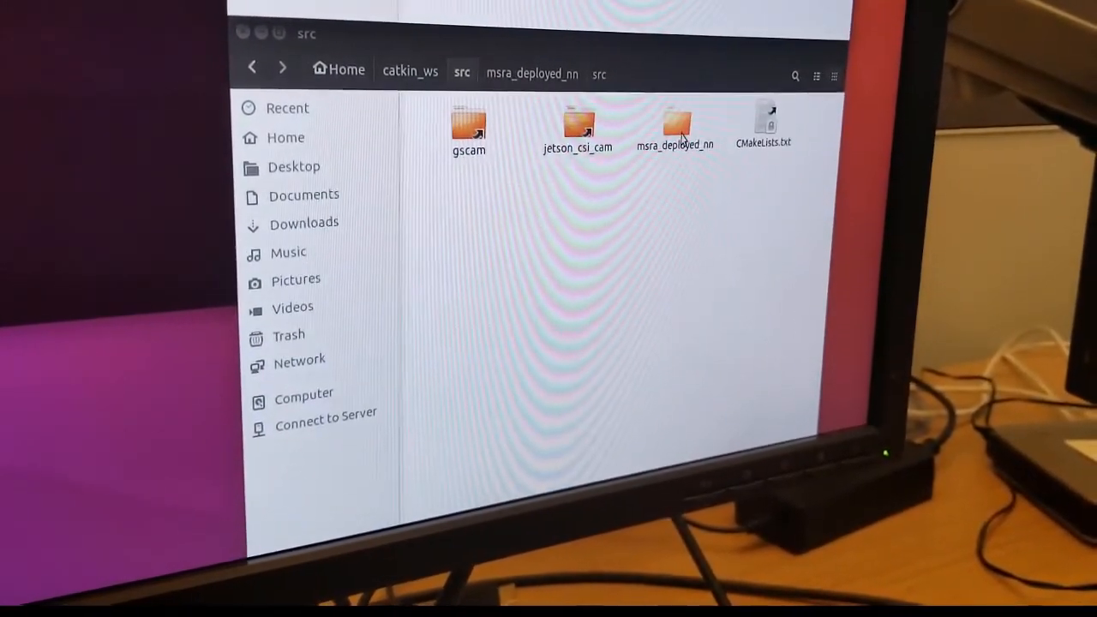
Step: Browse into the msra_deployed_nn package folder in the catkin workspace
{"action": "double_click", "coordinate": [683, 128]}
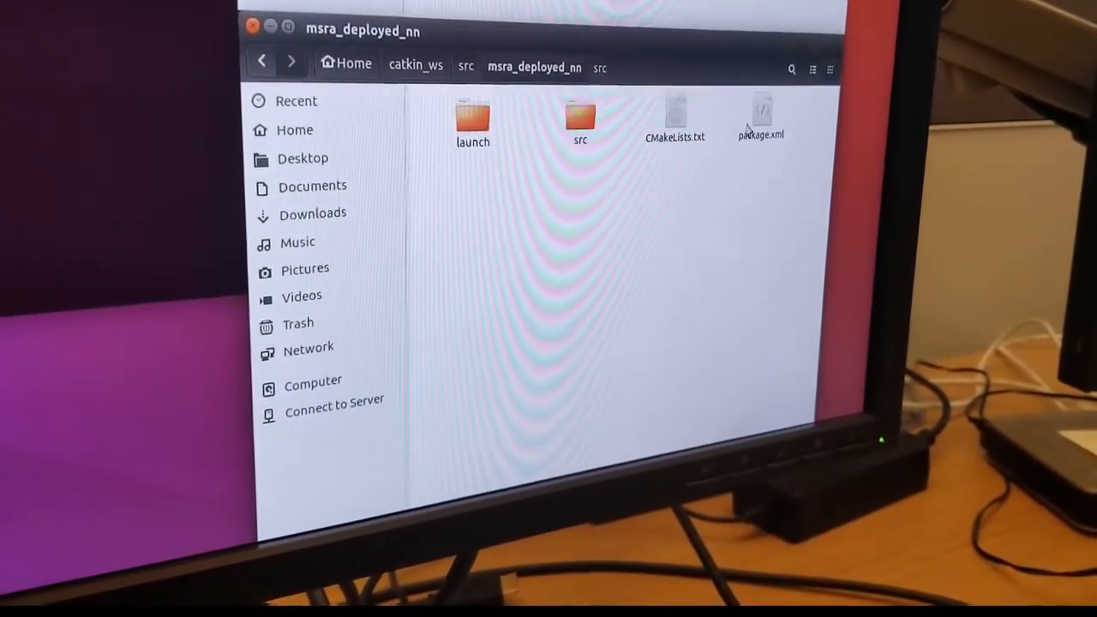
Step: Review the CMakeLists.txt add_executable rule that builds the alexnet node
{"action": "double_click", "coordinate": [677, 113]}
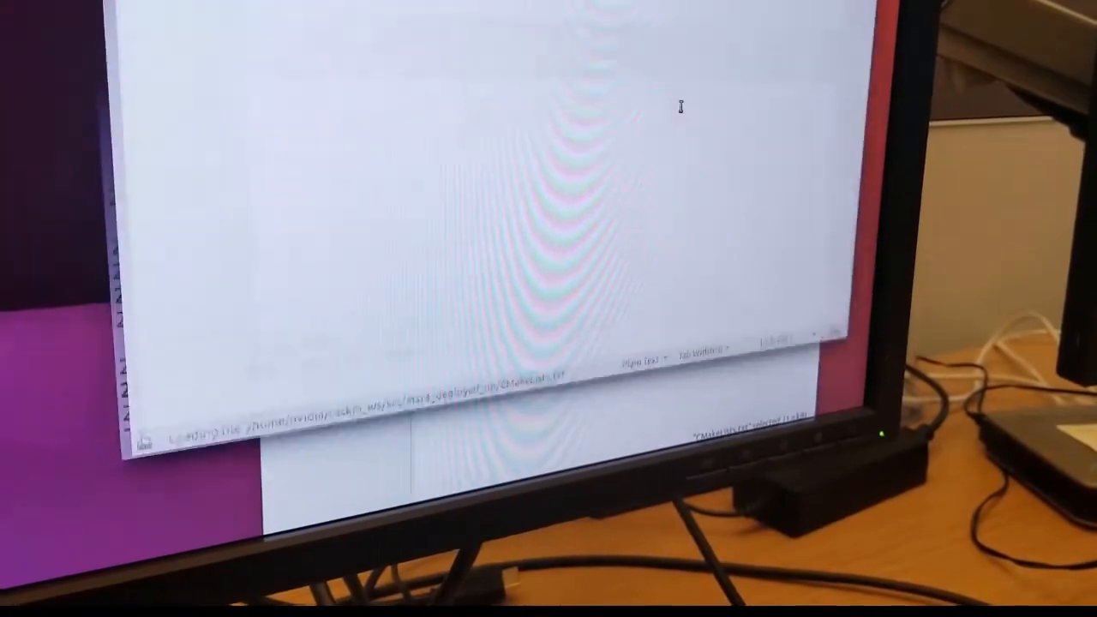
{"action": "scroll", "coordinate": [612, 146], "scroll_direction": "down", "scroll_amount": 2}
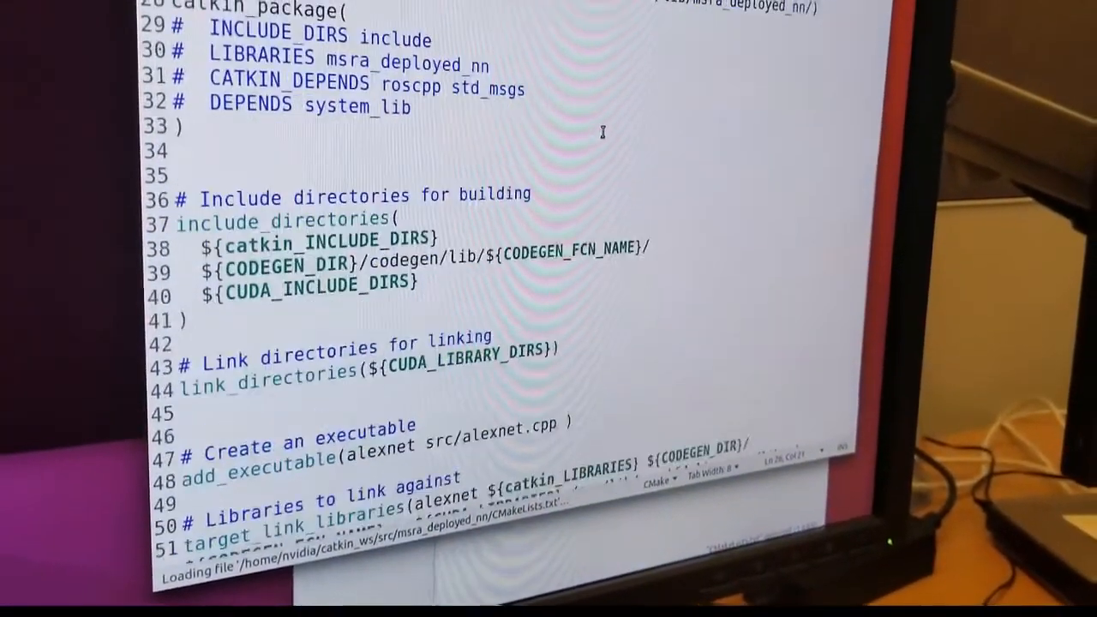
{"action": "scroll", "coordinate": [613, 146], "scroll_direction": "down", "scroll_amount": 2}
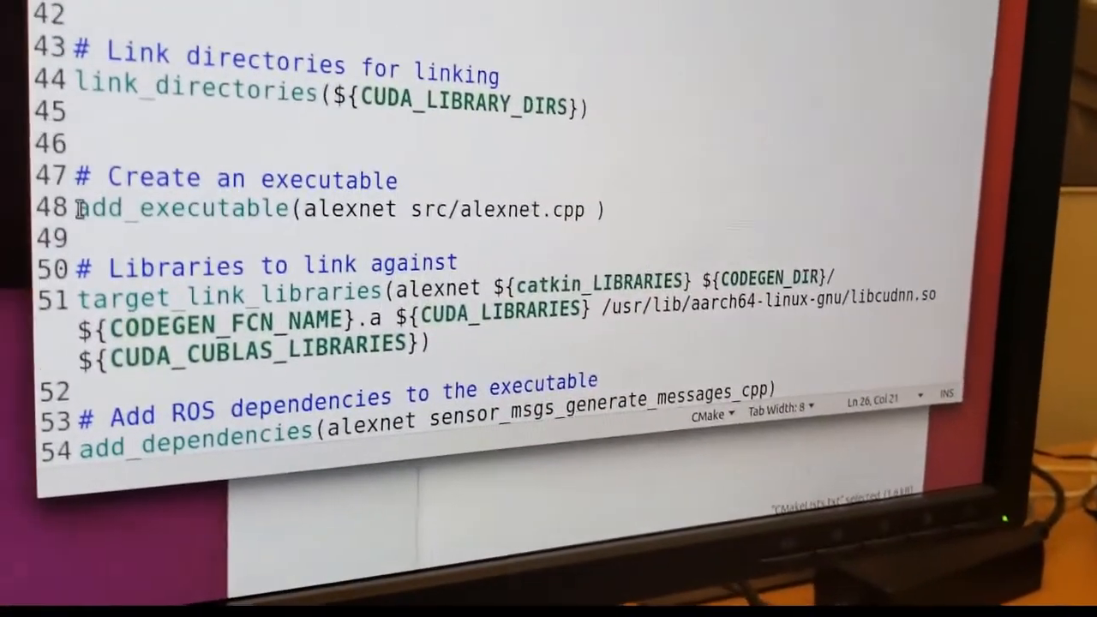
{"action": "mouse_move", "coordinate": [73, 179]}
{"action": "left_mouse_down"}
{"action": "mouse_move", "coordinate": [454, 206]}
{"action": "mouse_move", "coordinate": [625, 202]}
{"action": "left_mouse_up"}
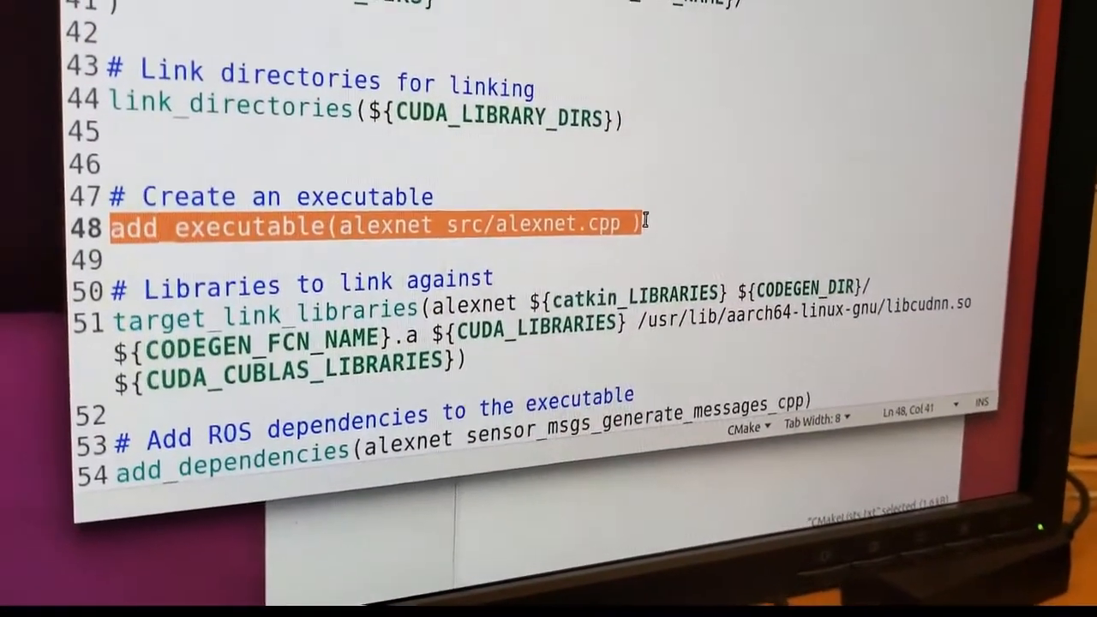
{"action": "left_click", "coordinate": [404, 268]}
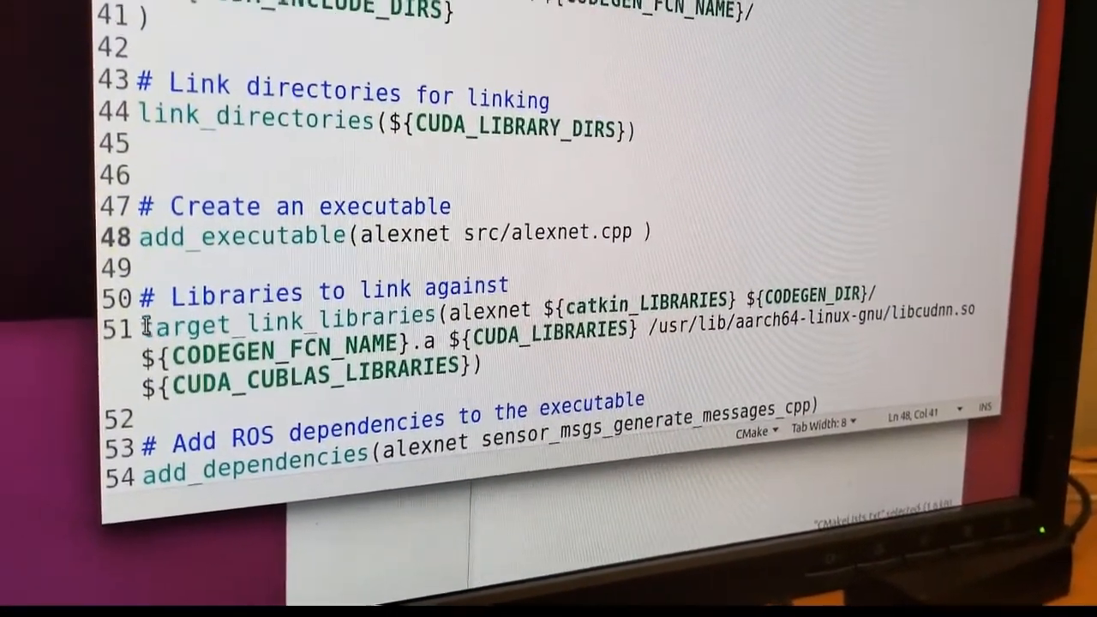
Step: Highlight the target_link_libraries entries: the generated static library, CUDA, cuDNN and cuBLAS
{"action": "left_click_drag", "start_coordinate": [155, 332], "coordinate": [301, 343]}
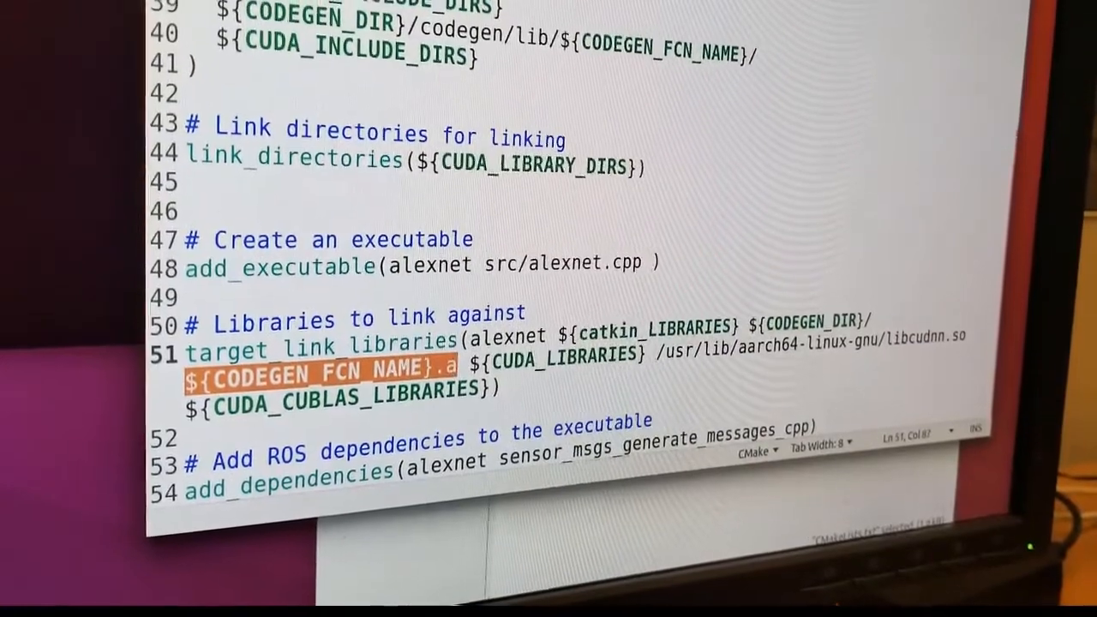
{"action": "left_click", "coordinate": [461, 385]}
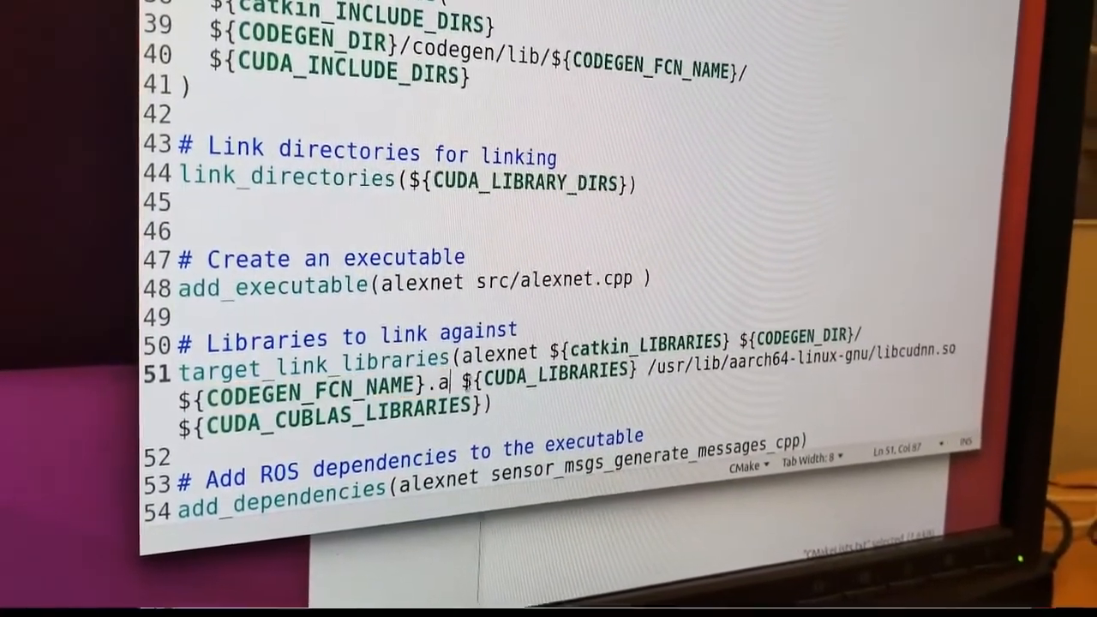
{"action": "left_click_drag", "start_coordinate": [425, 406], "coordinate": [440, 415]}
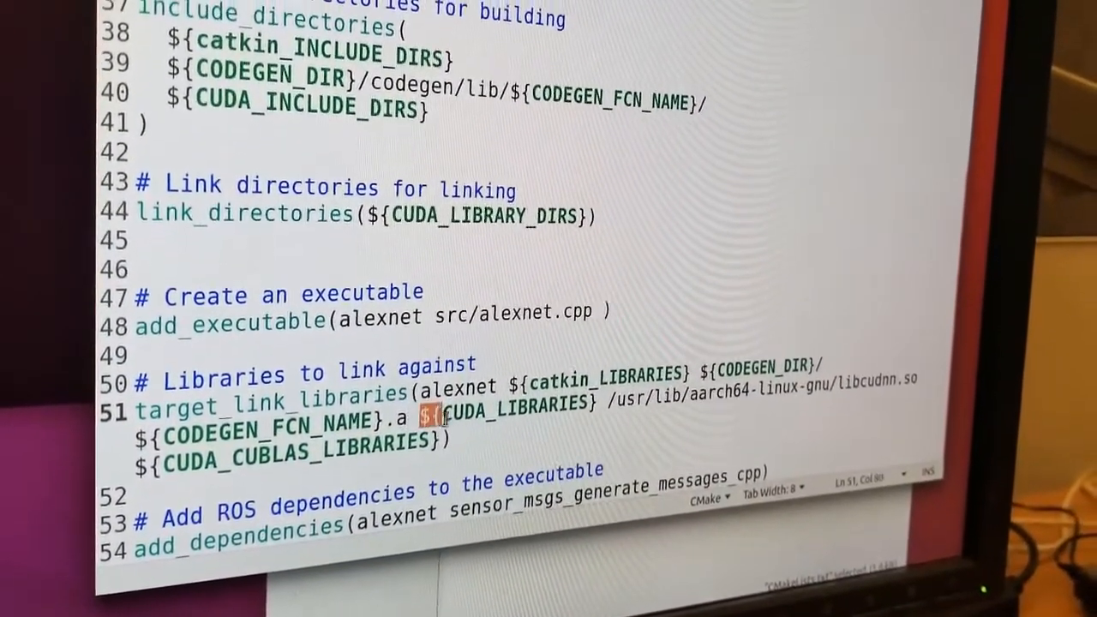
{"action": "left_click_drag", "start_coordinate": [552, 404], "coordinate": [508, 450]}
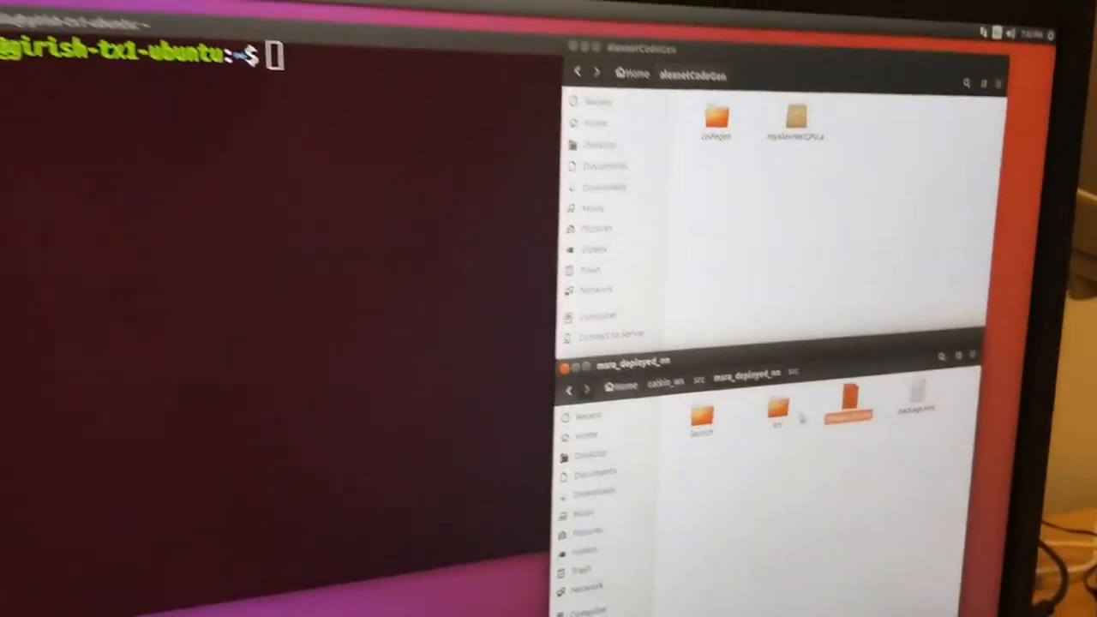
Step: View alexnet.hpp in the src folder and mark its call to the generated myAlexNetGPU function
{"action": "double_click", "coordinate": [851, 432]}
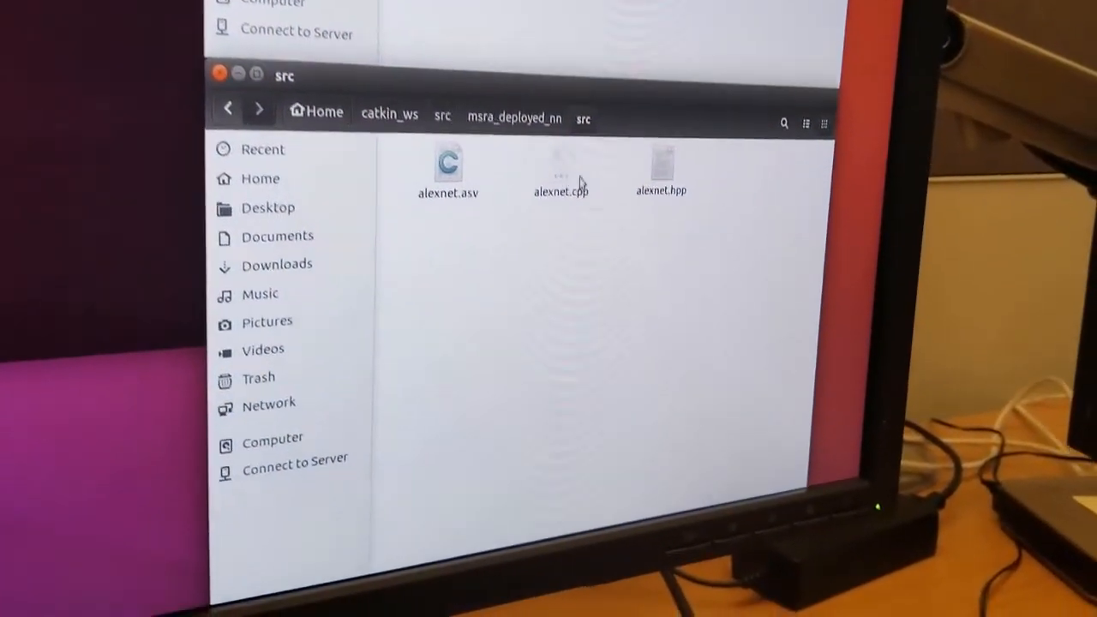
{"action": "double_click", "coordinate": [657, 154]}
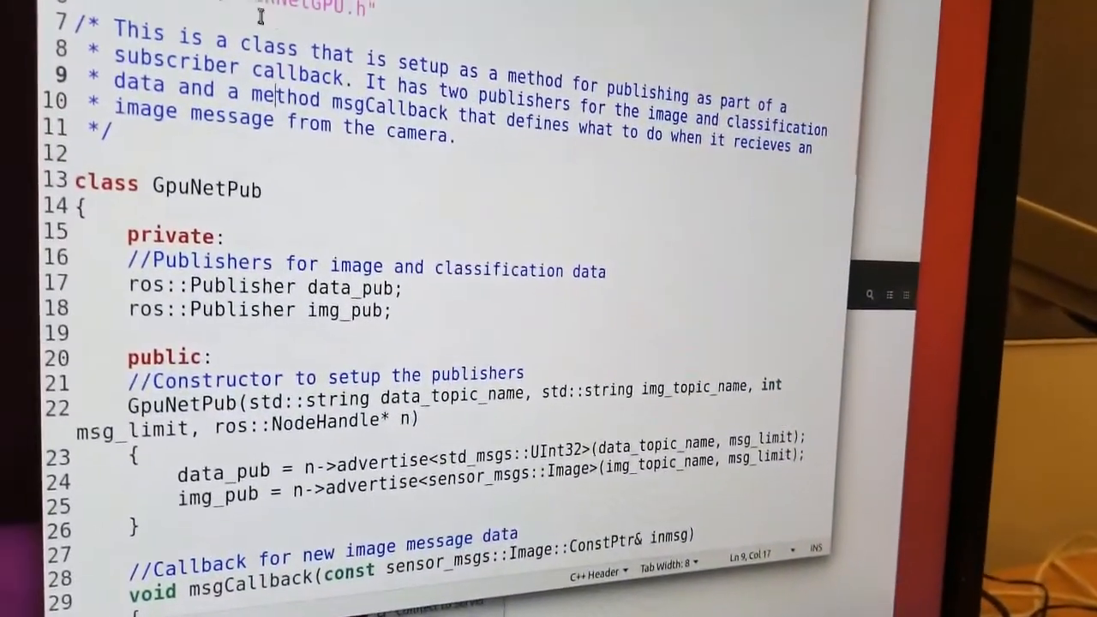
{"action": "scroll", "coordinate": [491, 184], "scroll_direction": "down", "scroll_amount": 6}
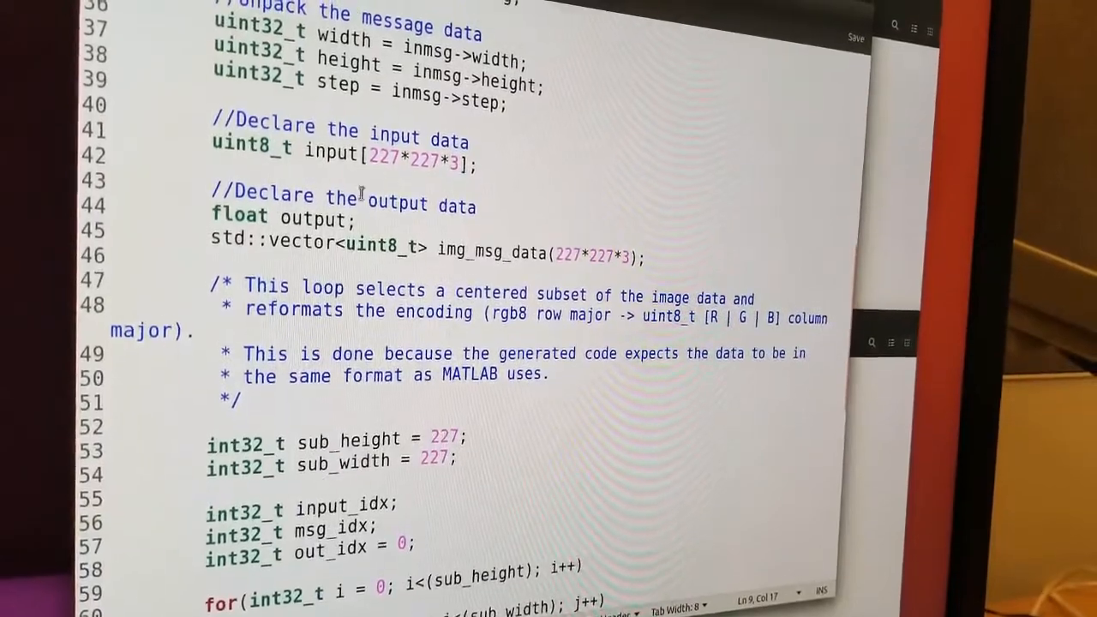
{"action": "scroll", "coordinate": [416, 246], "scroll_direction": "down", "scroll_amount": 2}
{"action": "scroll", "coordinate": [446, 283], "scroll_direction": "down", "scroll_amount": 2}
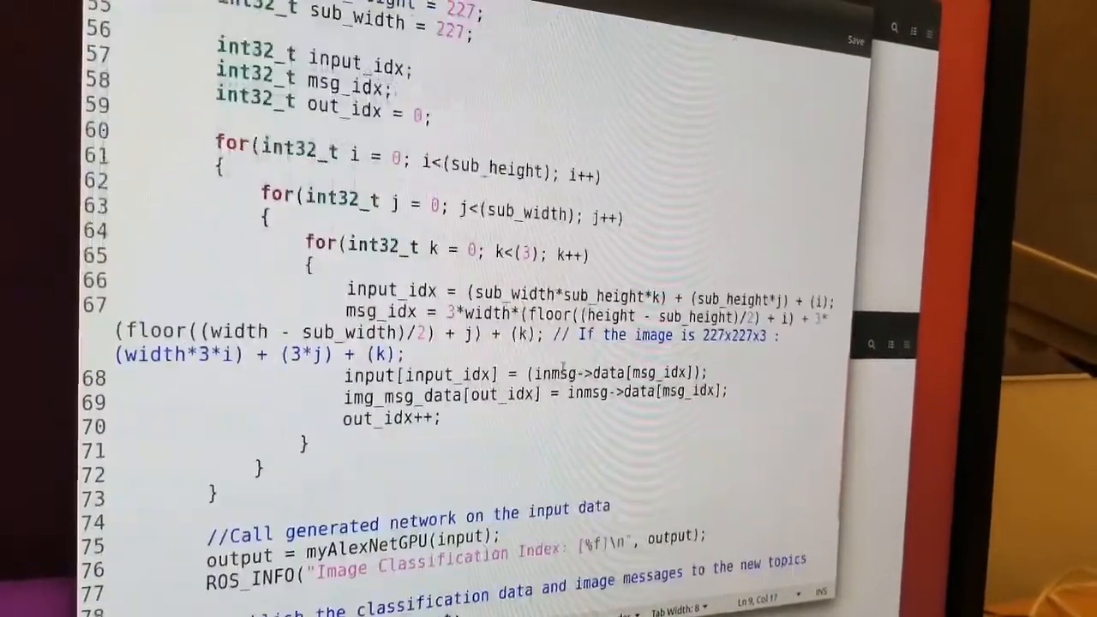
{"action": "scroll", "coordinate": [488, 319], "scroll_direction": "down", "scroll_amount": 2}
{"action": "scroll", "coordinate": [488, 319], "scroll_direction": "down", "scroll_amount": 1}
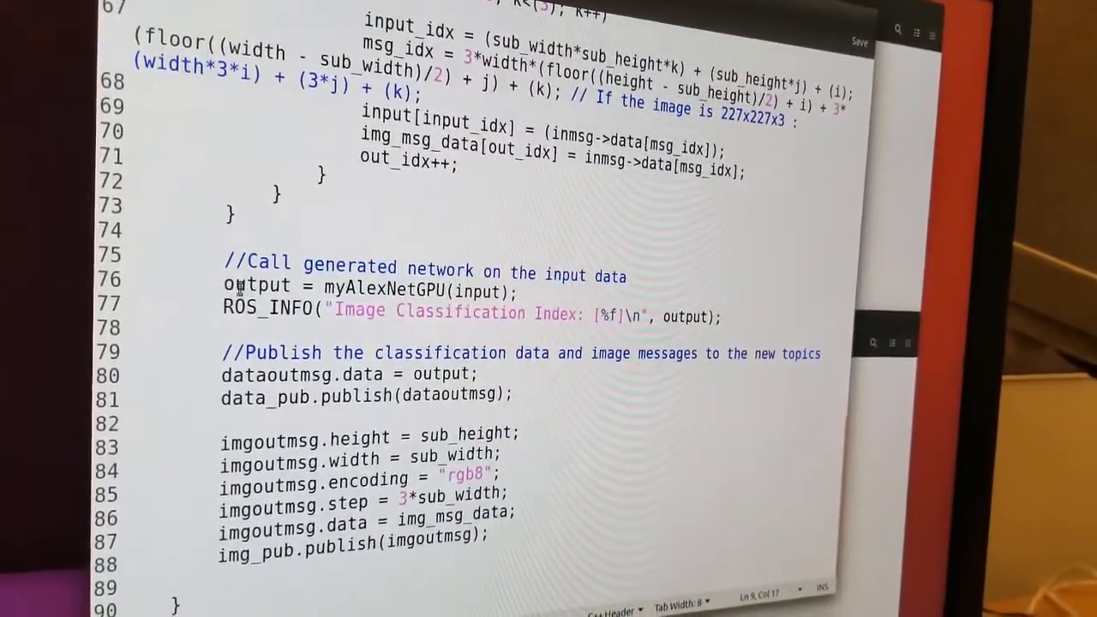
{"action": "mouse_move", "coordinate": [221, 269]}
{"action": "left_mouse_down"}
{"action": "mouse_move", "coordinate": [527, 240]}
{"action": "mouse_move", "coordinate": [403, 239]}
{"action": "left_mouse_up"}
{"action": "left_click", "coordinate": [317, 241]}
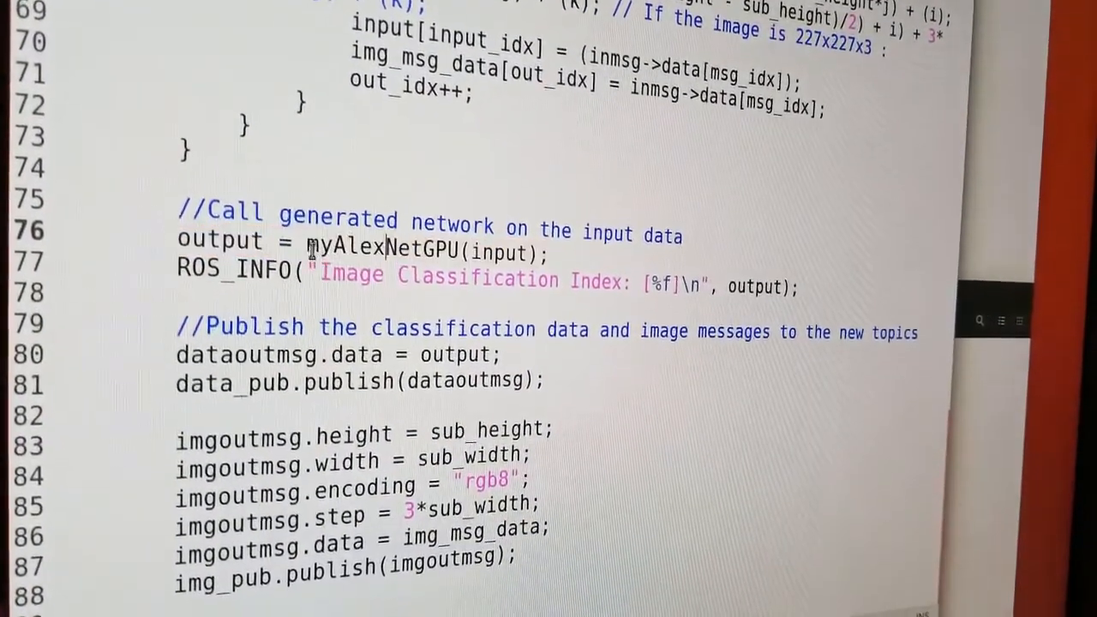
{"action": "left_click_drag", "start_coordinate": [318, 241], "coordinate": [467, 245]}
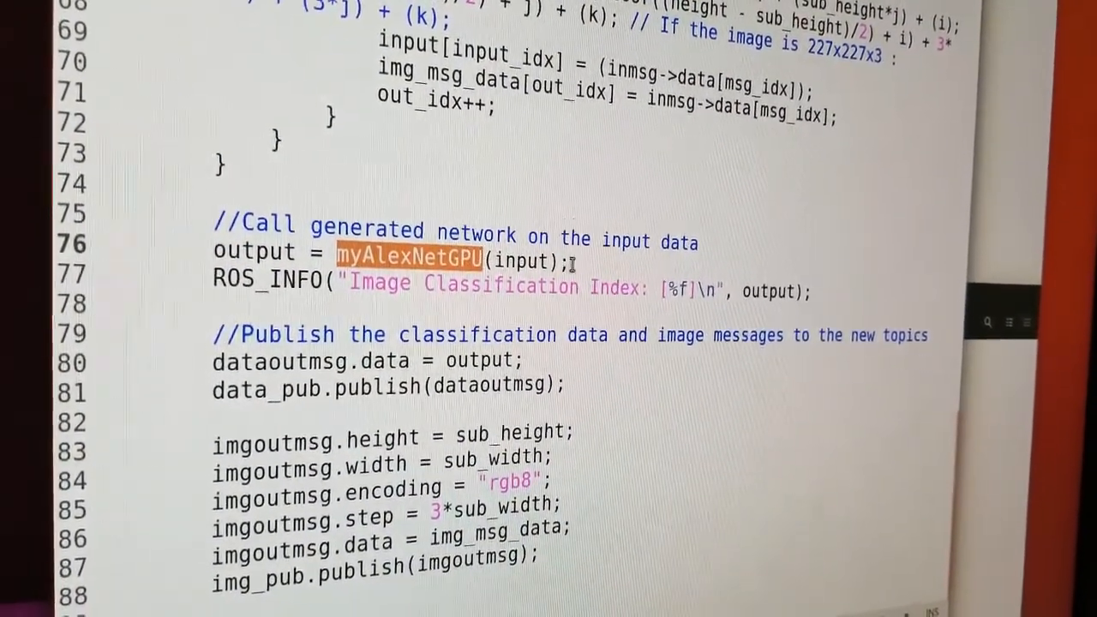
{"action": "left_click", "coordinate": [575, 264]}
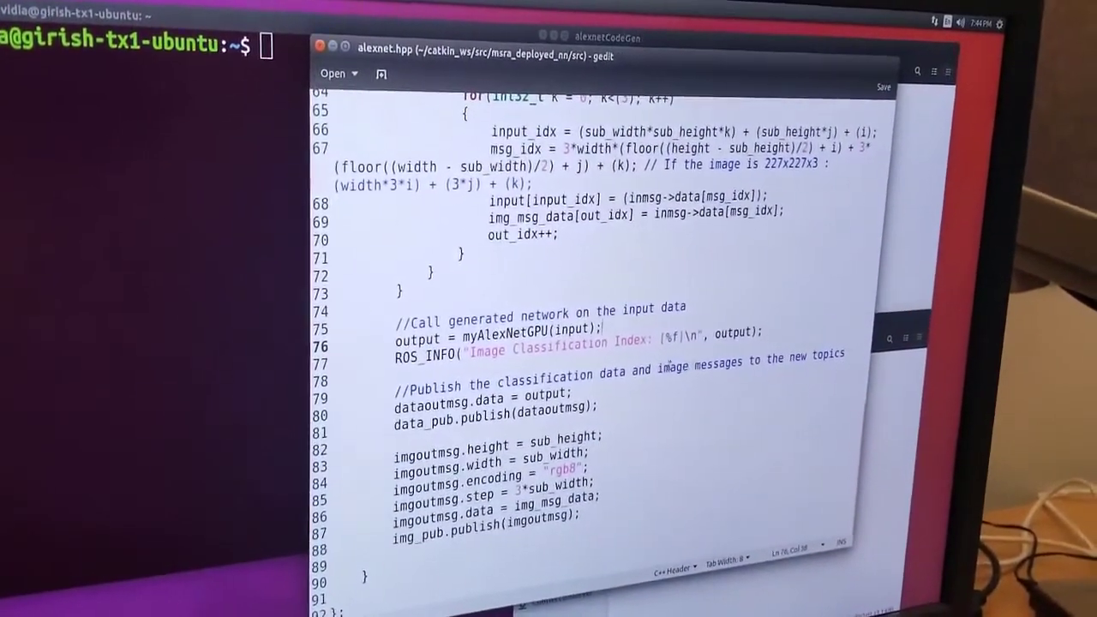
Step: Point out the image publish comment, then close the alexnet.hpp editor
{"action": "double_click", "coordinate": [675, 348]}
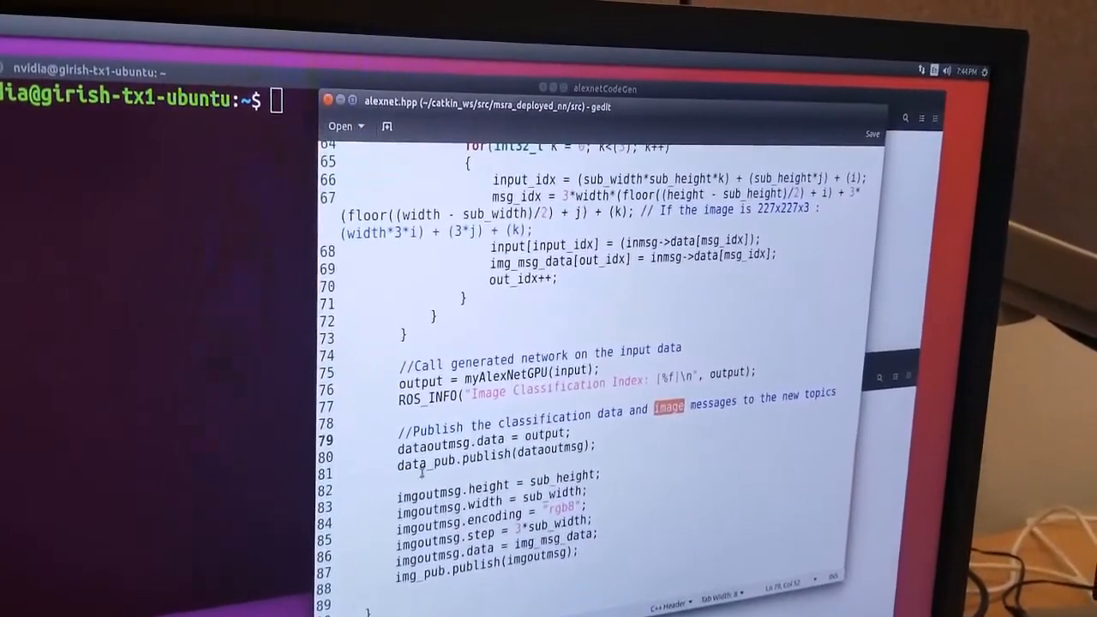
{"action": "left_click_drag", "start_coordinate": [351, 101], "coordinate": [454, 164]}
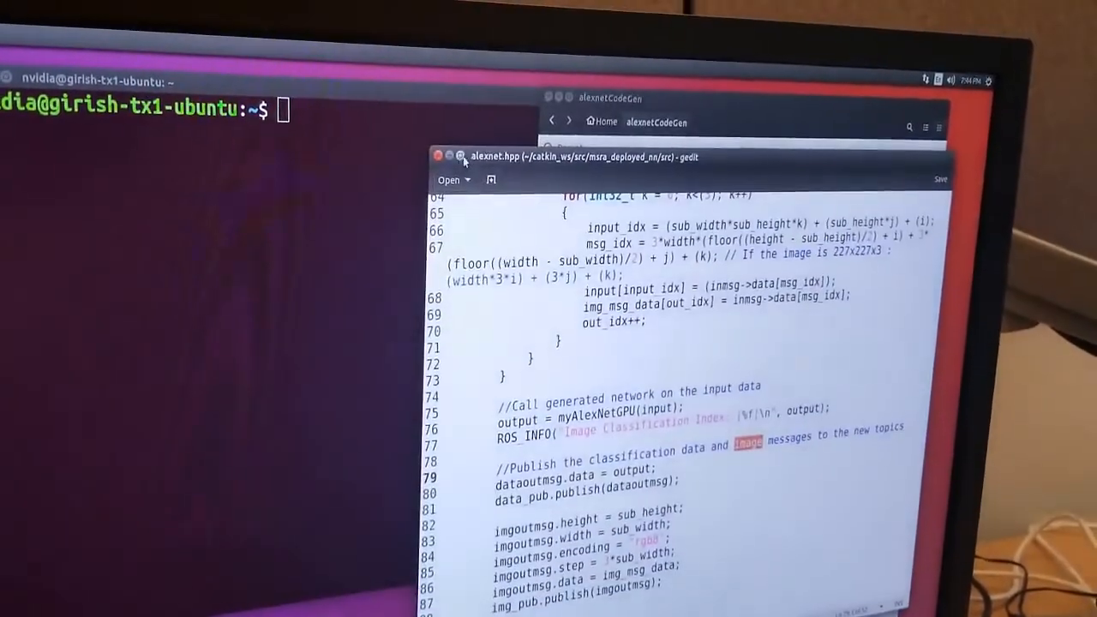
{"action": "left_click", "coordinate": [441, 163]}
Step: Run 'roslaunch msra_deployed_nn alexnet.launch' from the terminal history to start the AlexNet node
{"action": "left_click", "coordinate": [257, 343]}
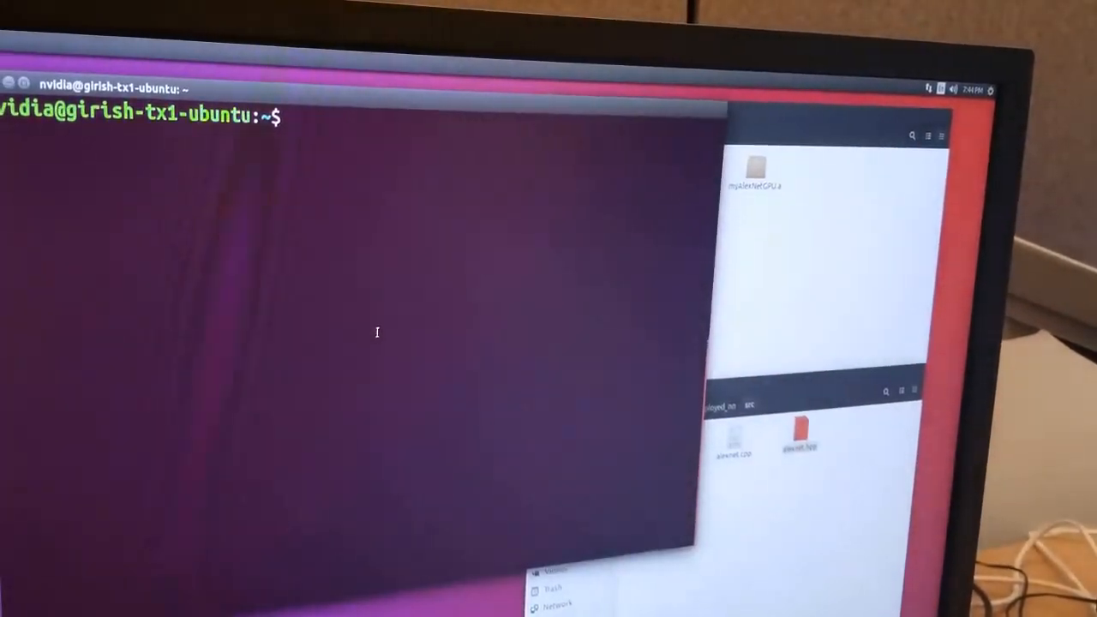
{"action": "key", "text": "Up"}
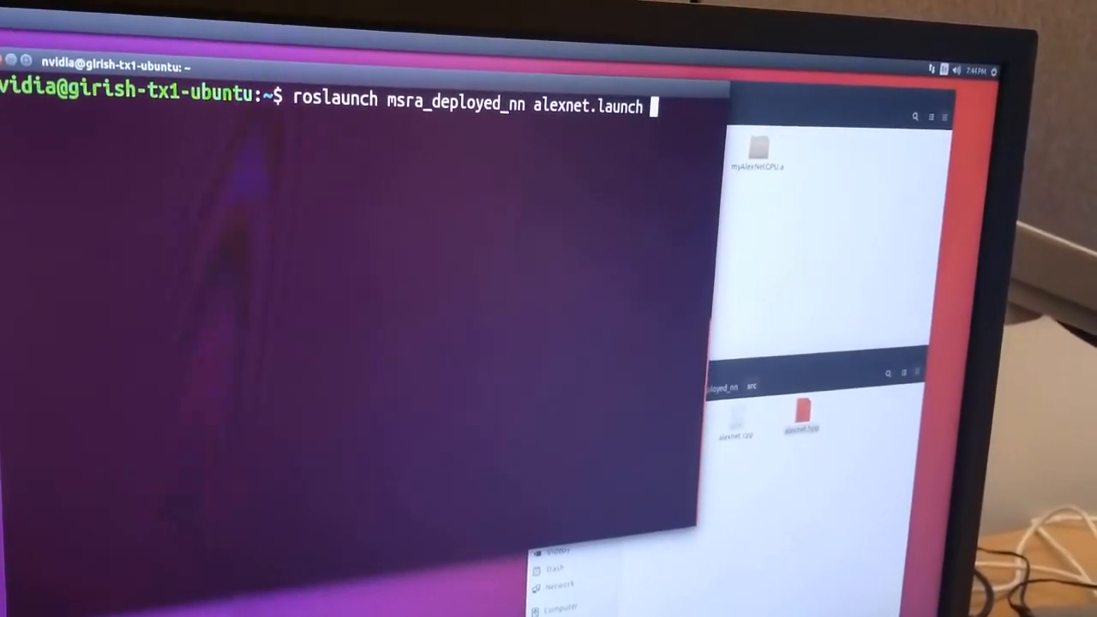
{"action": "key", "text": "Return"}
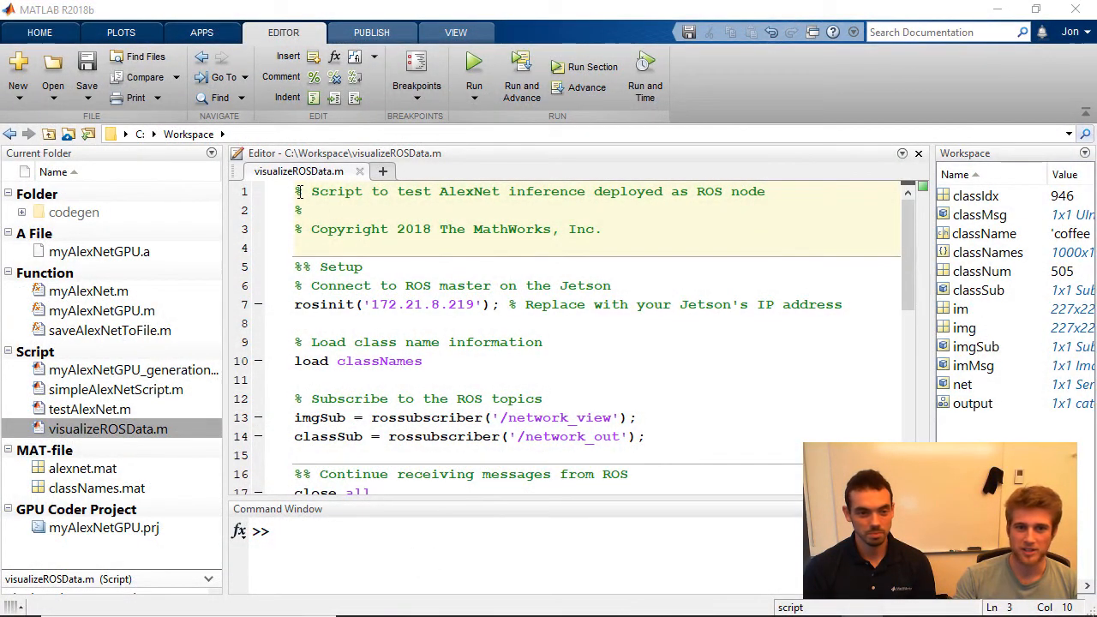
{"action": "scroll", "coordinate": [428, 207], "scroll_direction": "down", "scroll_amount": 2}
{"action": "scroll", "coordinate": [343, 232], "scroll_direction": "down", "scroll_amount": 1}
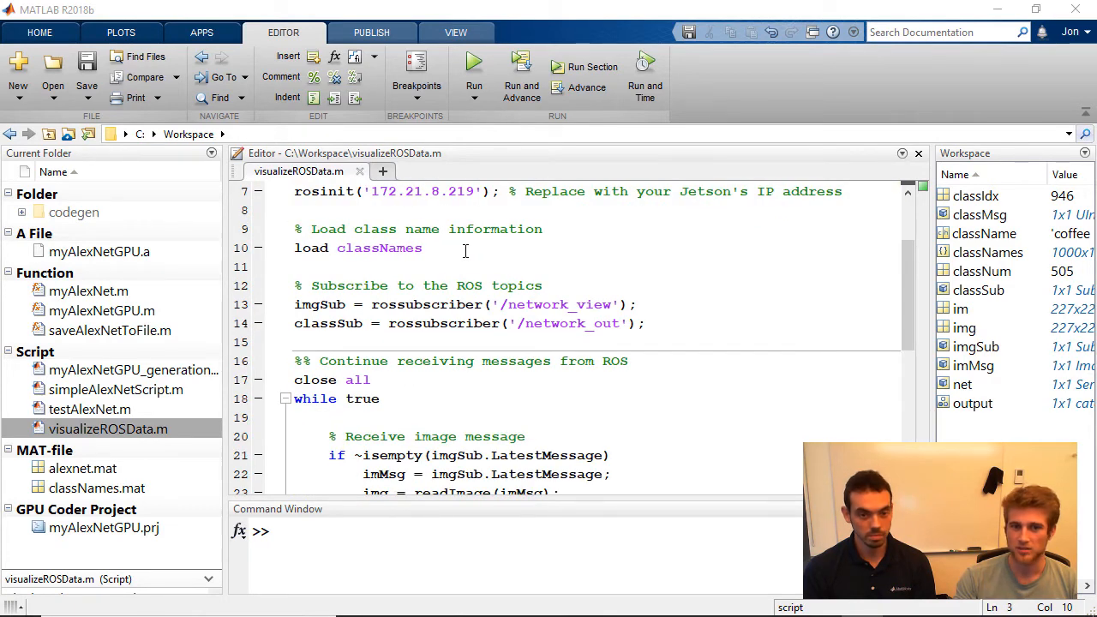
{"action": "scroll", "coordinate": [465, 248], "scroll_direction": "down", "scroll_amount": 1}
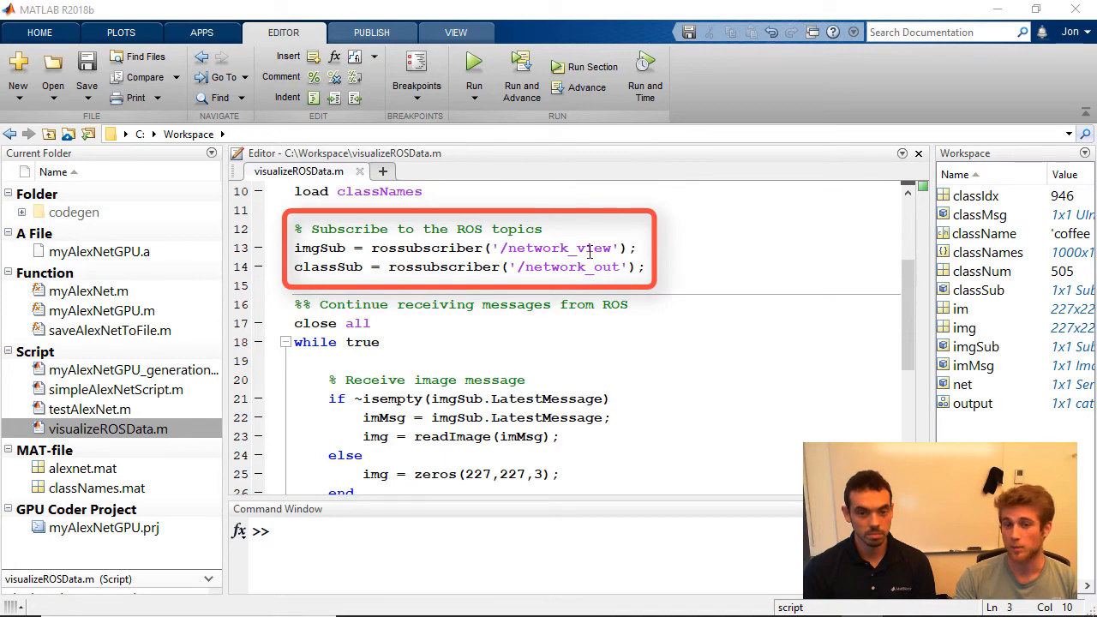
{"action": "scroll", "coordinate": [480, 291], "scroll_direction": "down", "scroll_amount": 3}
{"action": "scroll", "coordinate": [470, 279], "scroll_direction": "down", "scroll_amount": 3}
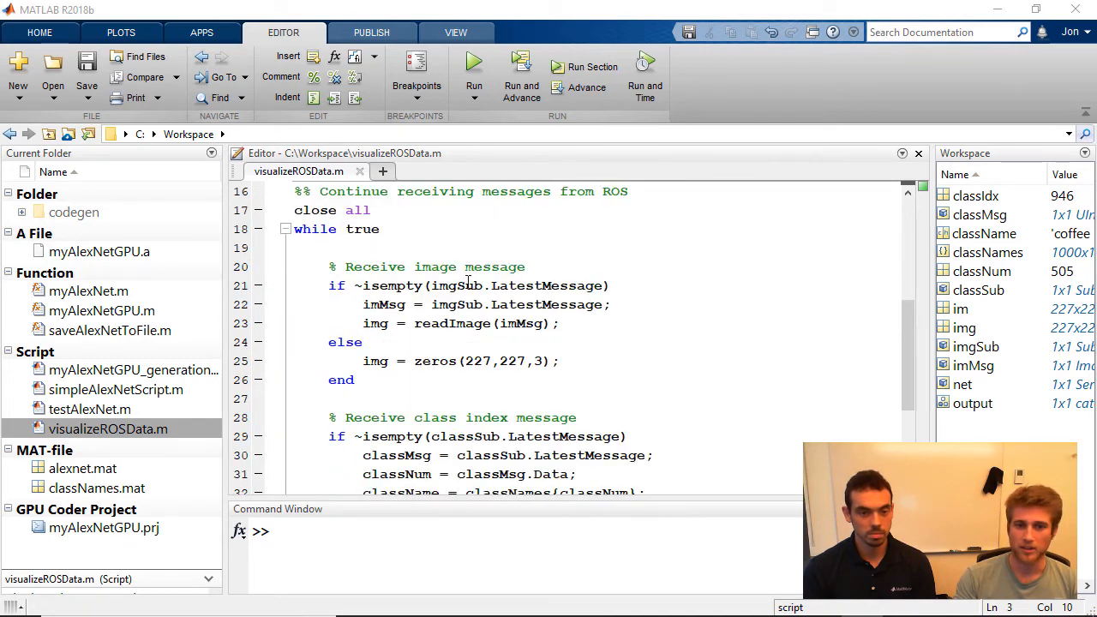
{"action": "scroll", "coordinate": [487, 323], "scroll_direction": "down", "scroll_amount": 3}
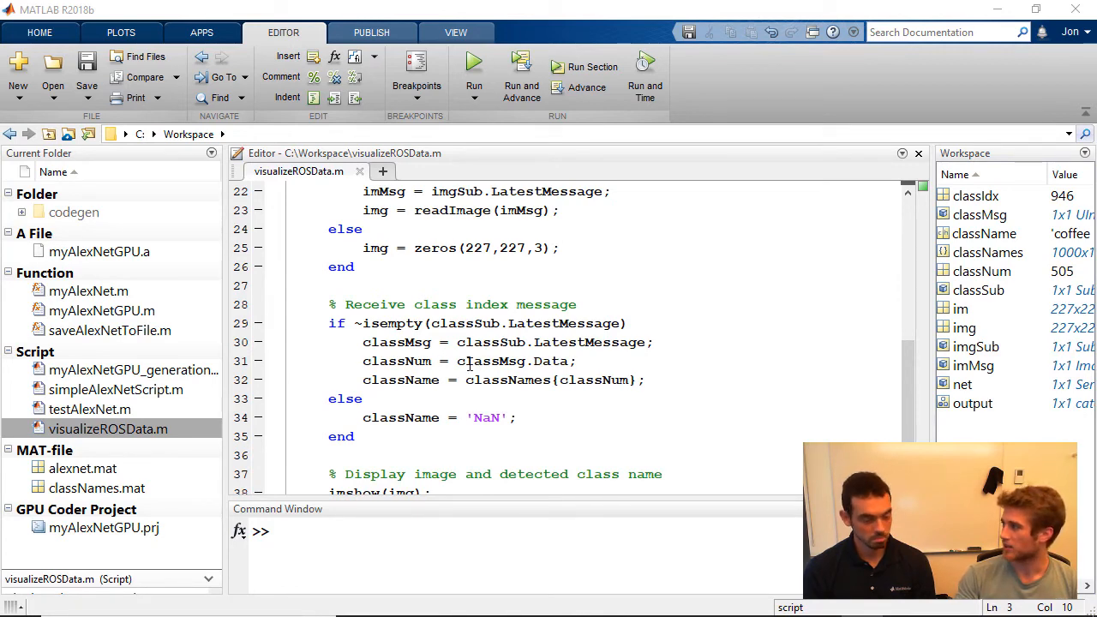
{"action": "scroll", "coordinate": [485, 358], "scroll_direction": "down", "scroll_amount": 2}
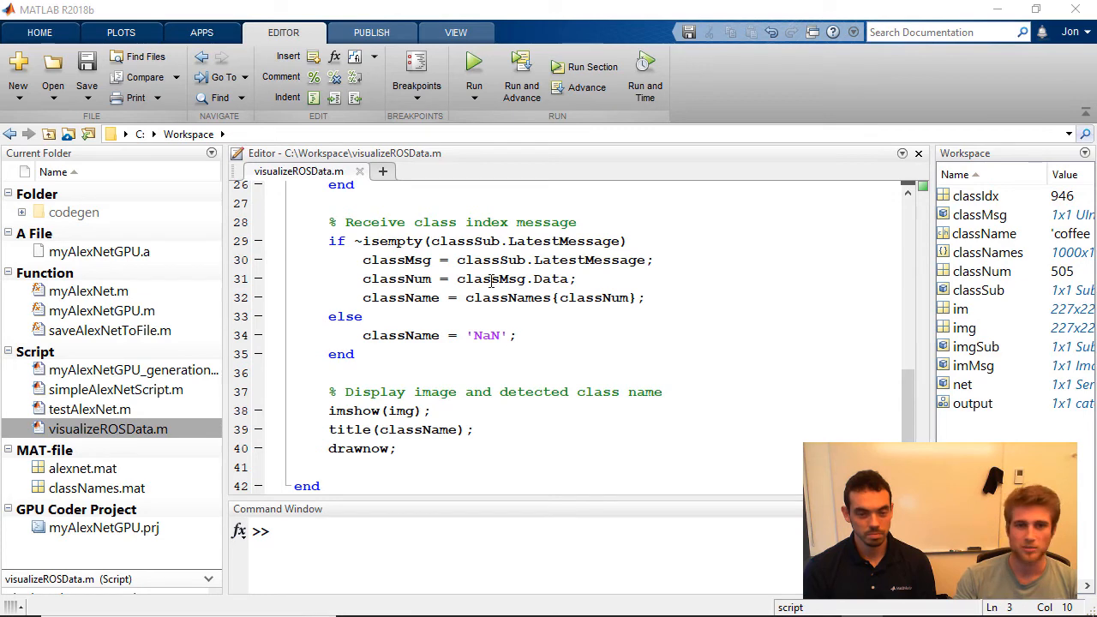
Step: Run the visualizeROSData script to stream the classified camera images in MATLAB
{"action": "left_click", "coordinate": [473, 70]}
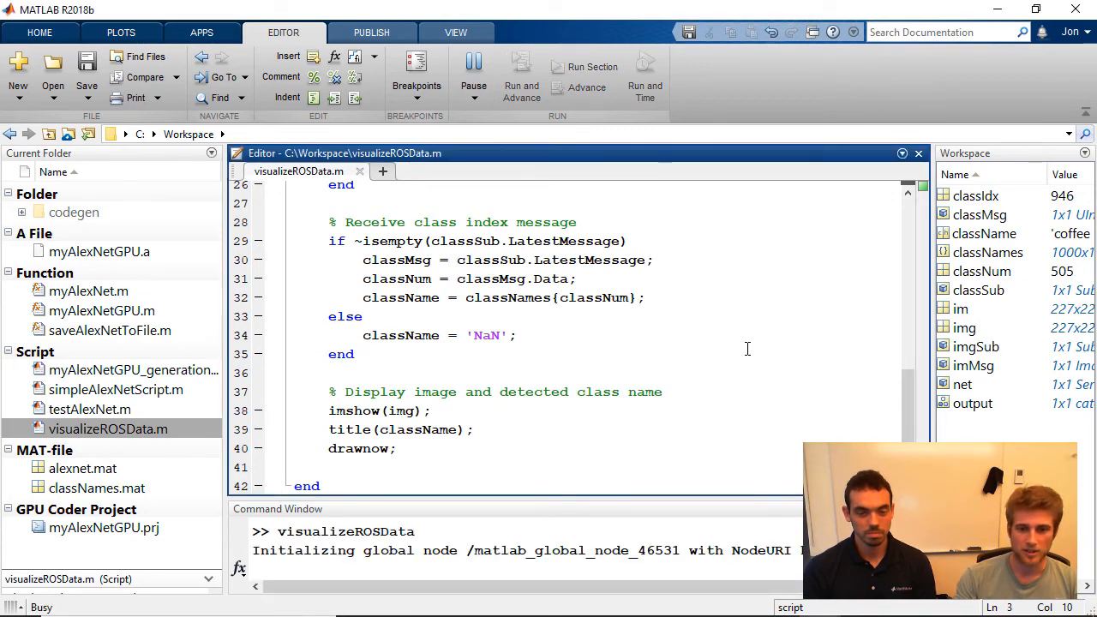